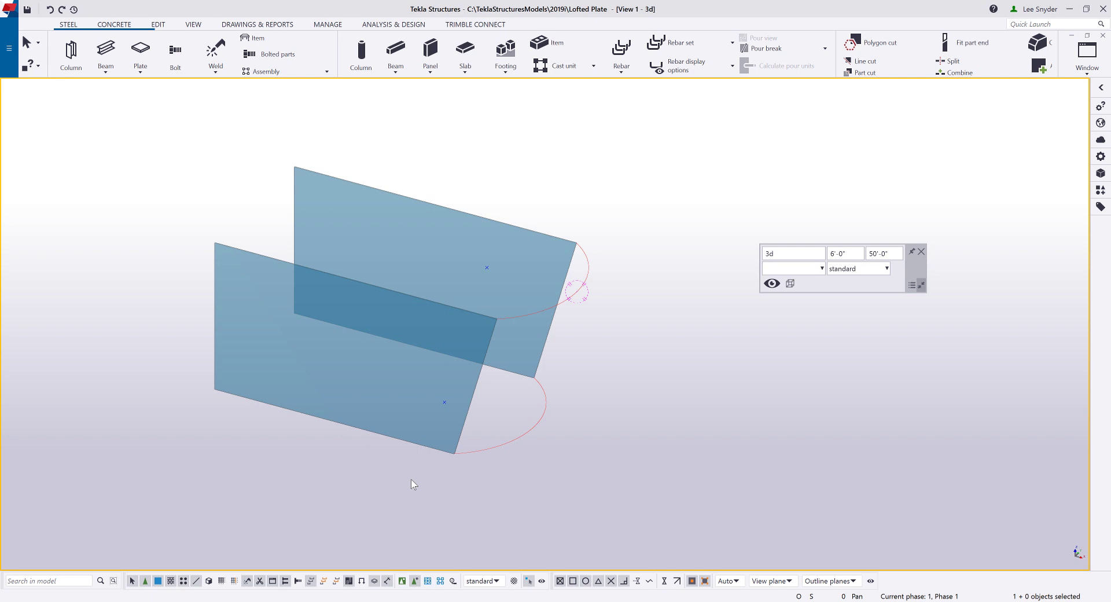
View the construction object types under Edit, then return to Steel and select the upper 3'-0" arc
left_click(156, 24)
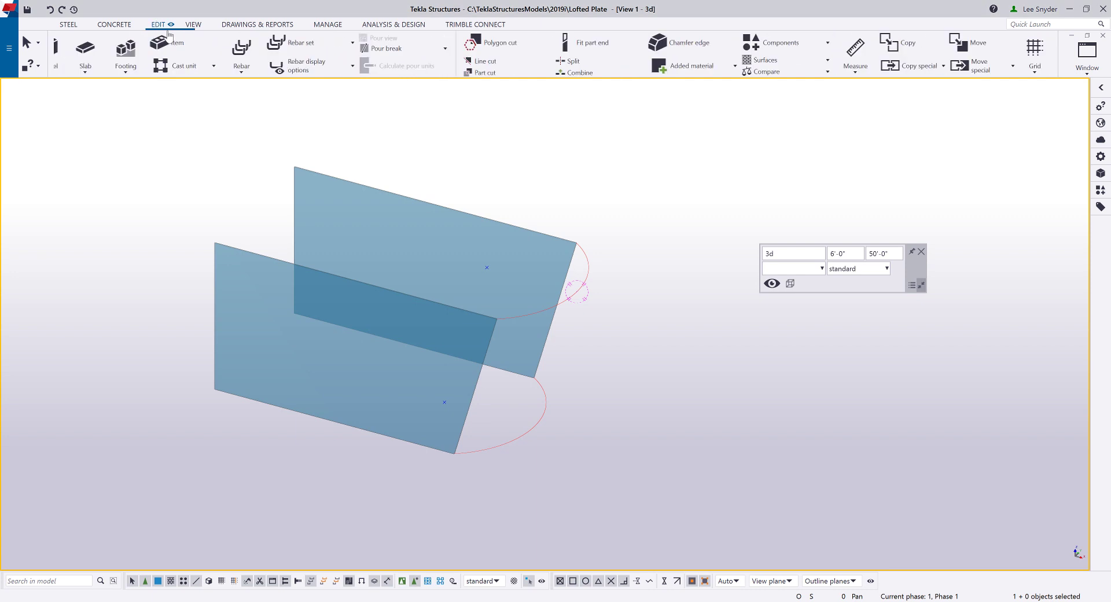
left_click(727, 48)
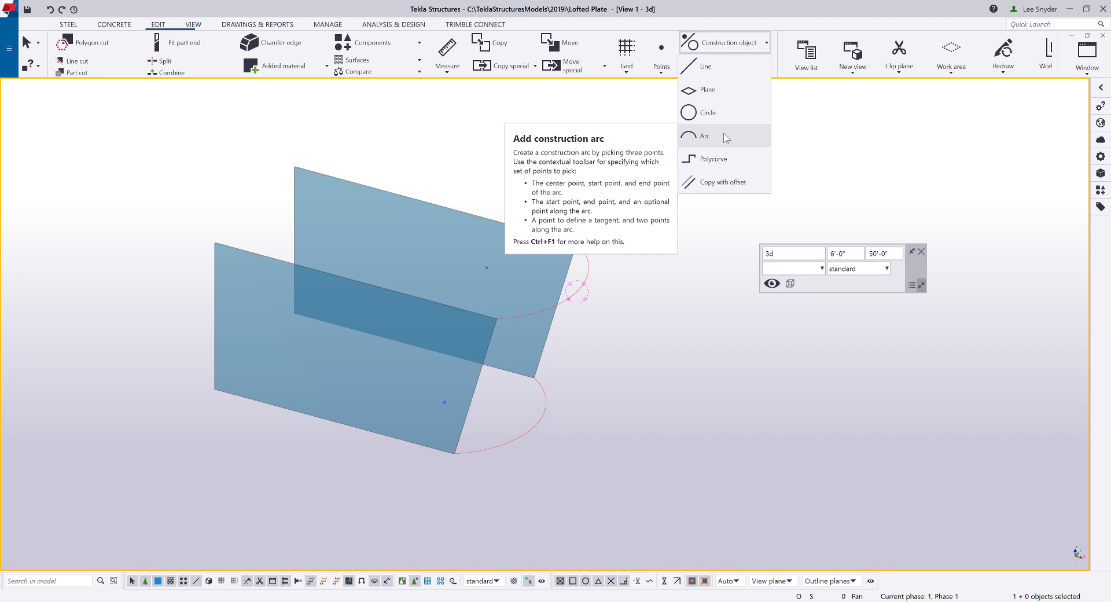
left_click(60, 26)
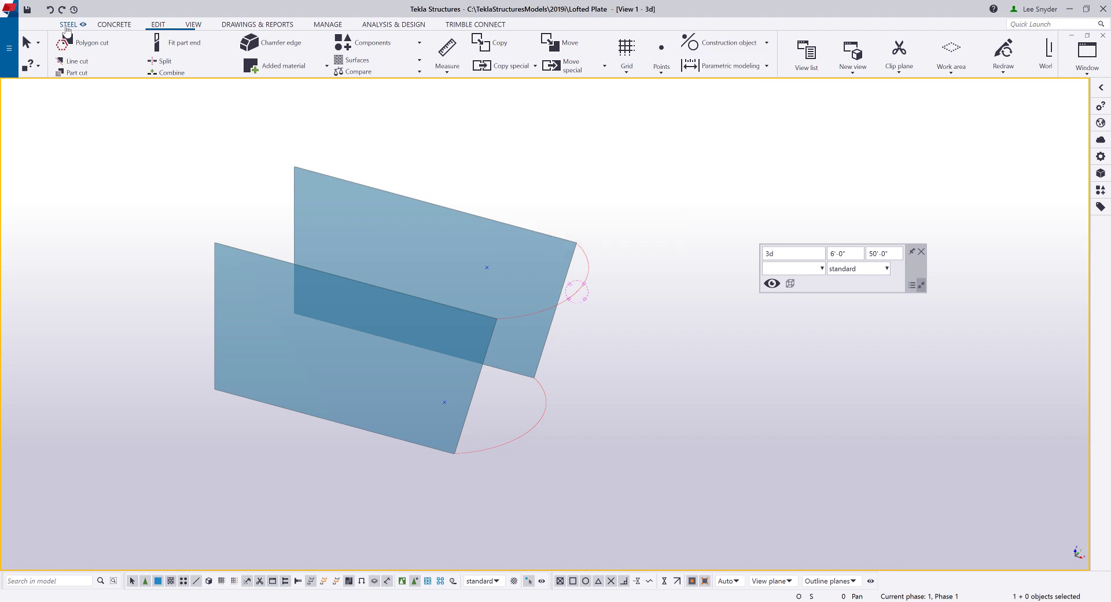
left_click(65, 26)
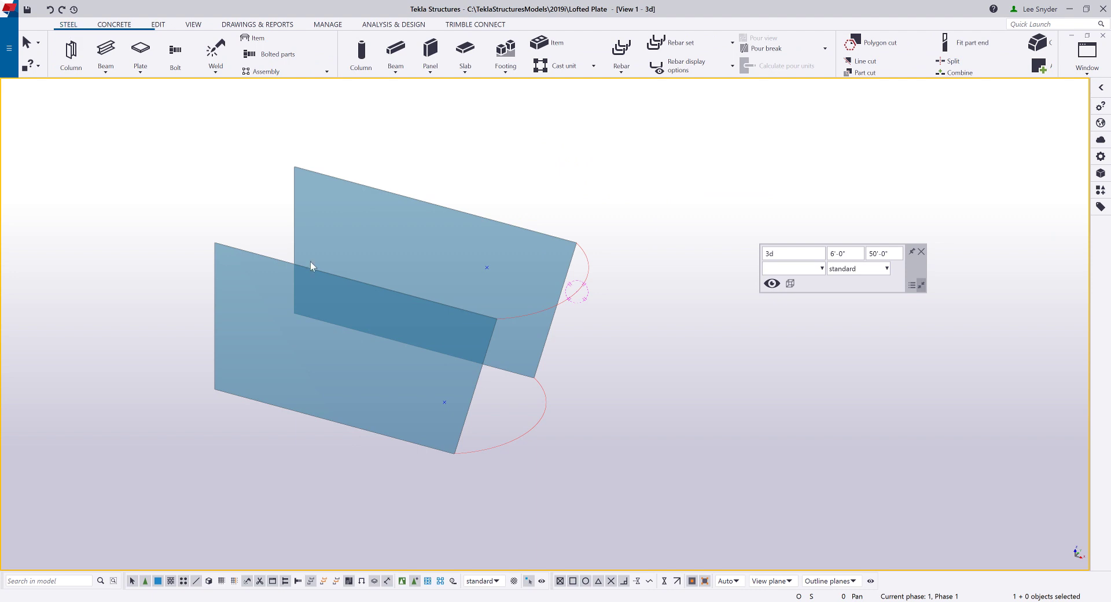
left_click(559, 307)
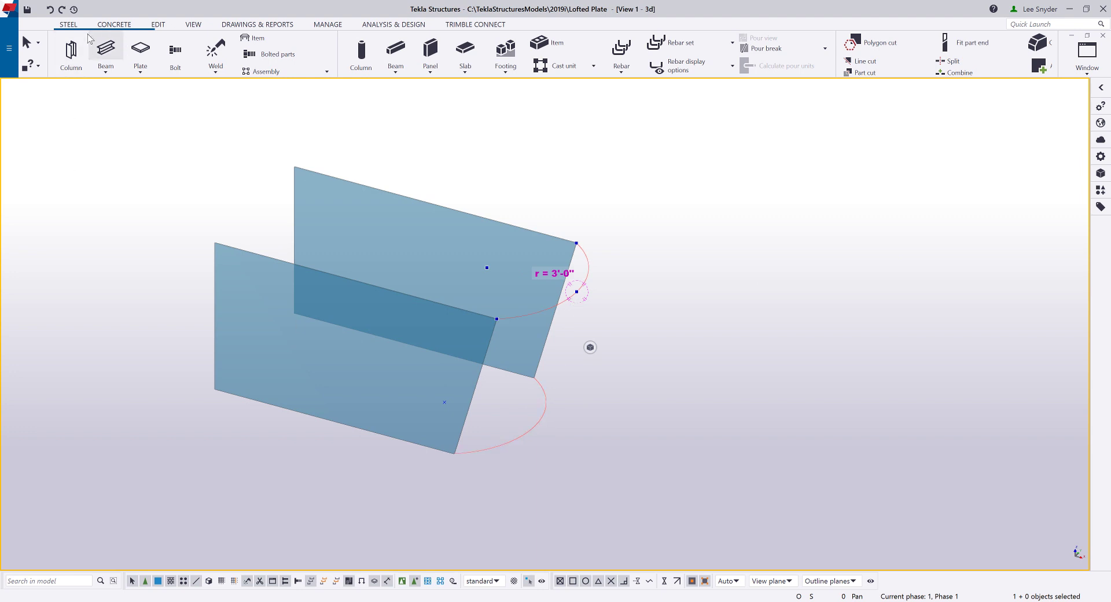
left_click(135, 69)
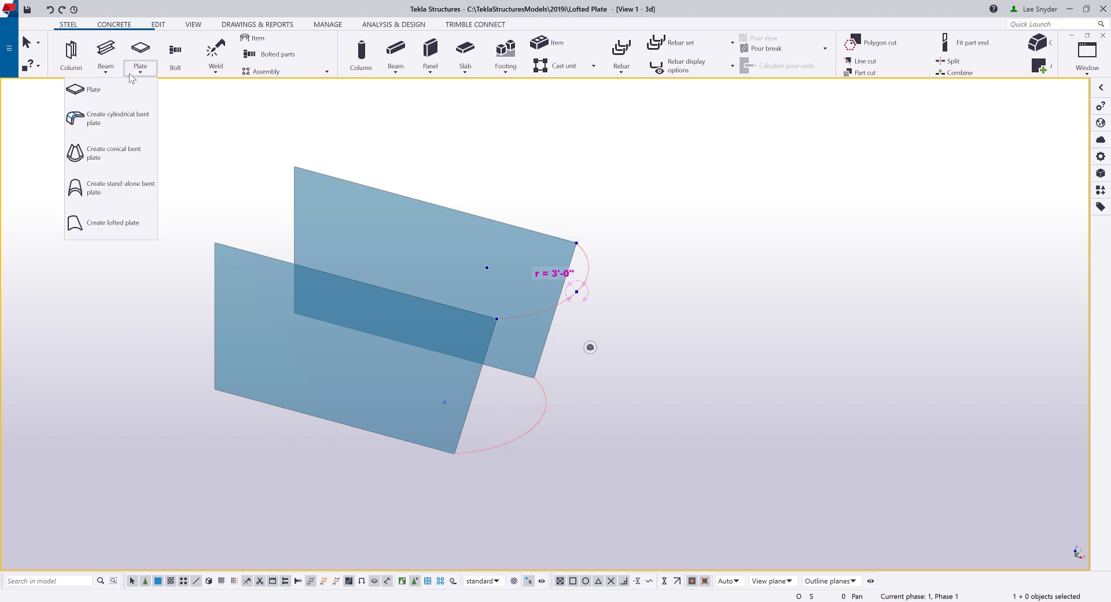
left_click(122, 190)
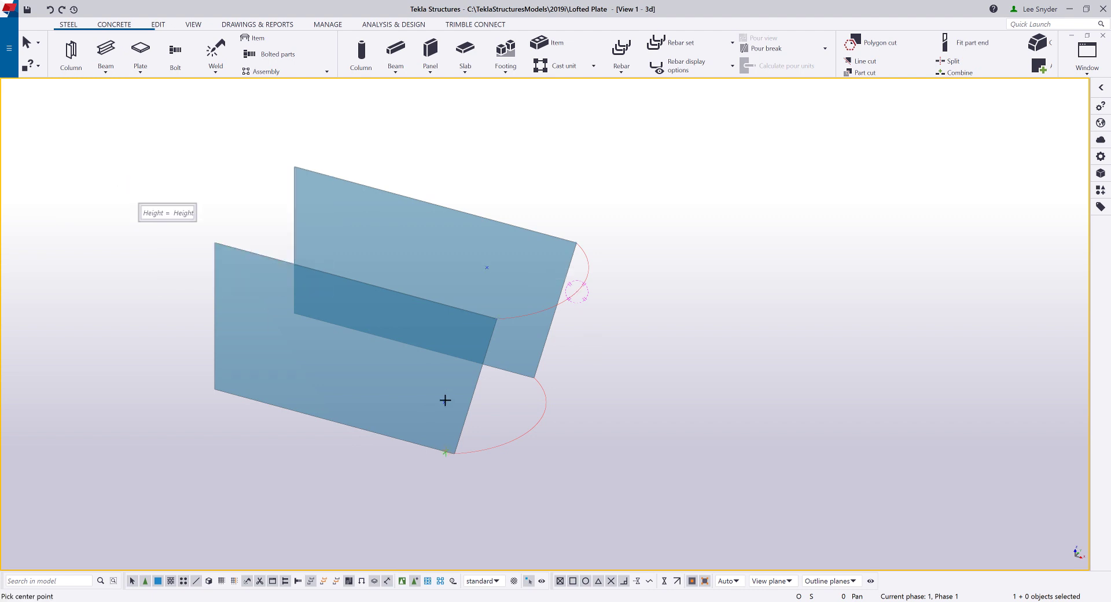
left_click(445, 399)
scroll(458, 455, "up", 2)
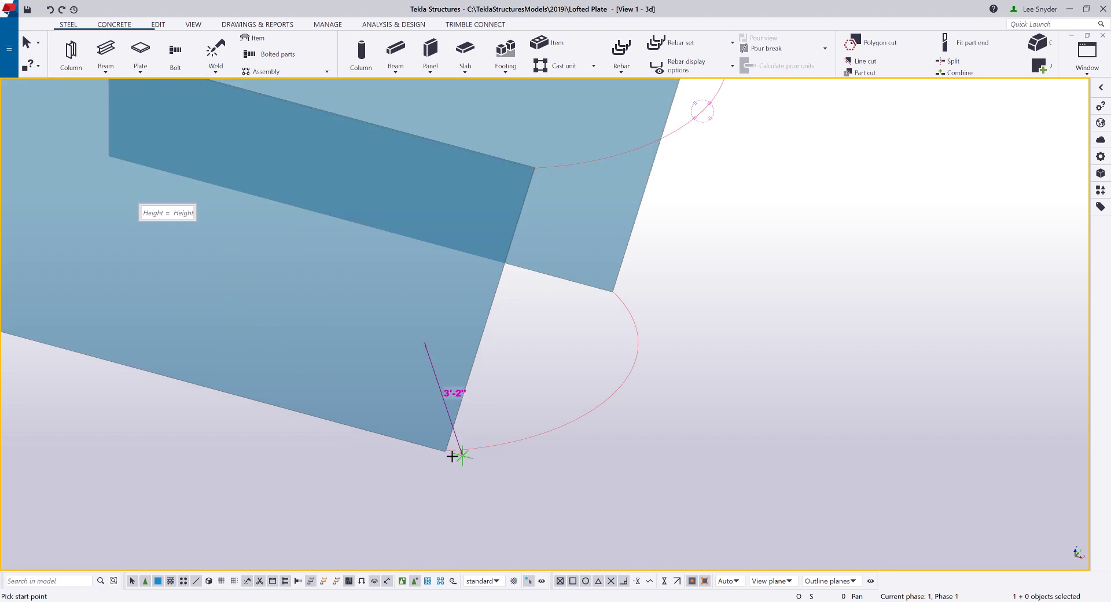
scroll(452, 456, "up", 1)
left_click(416, 436)
scroll(416, 436, "down", 2)
scroll(689, 186, "up", 3)
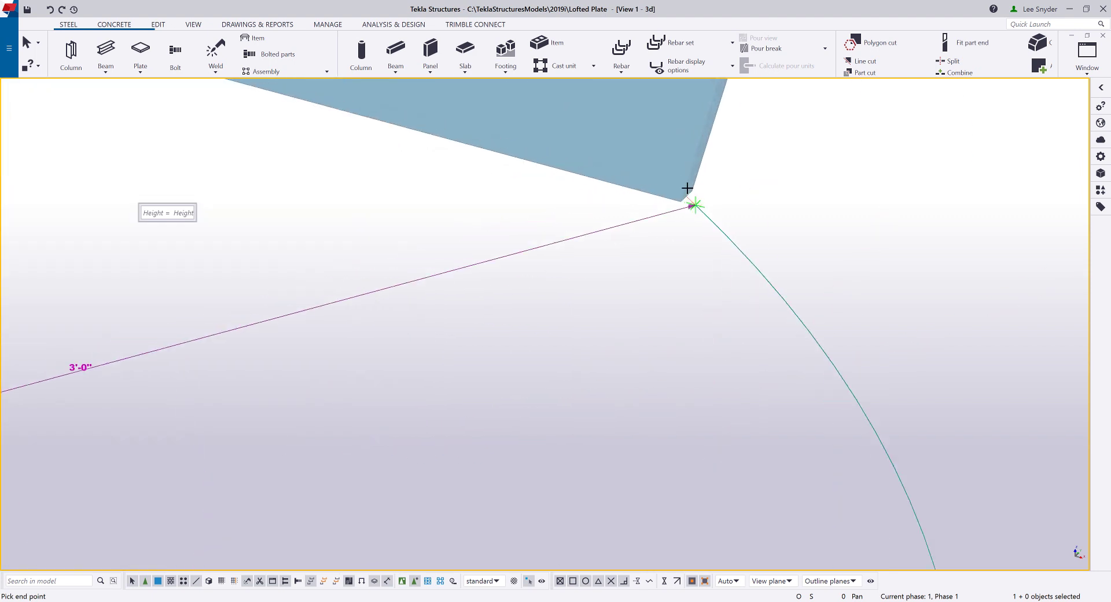
left_click(686, 193)
scroll(613, 407, "down", 3)
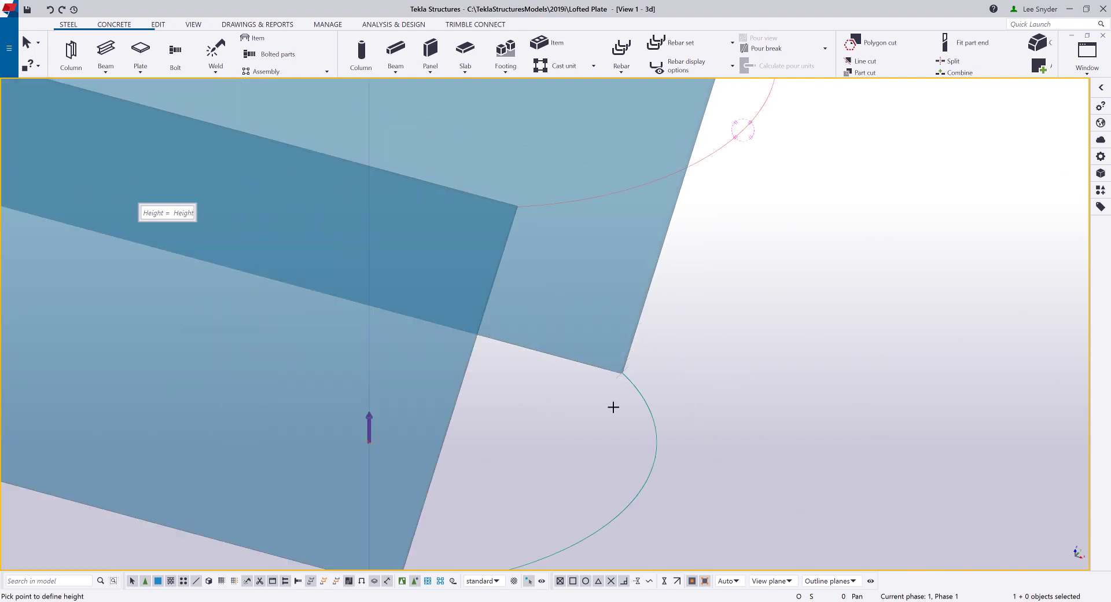
scroll(613, 407, "down", 2)
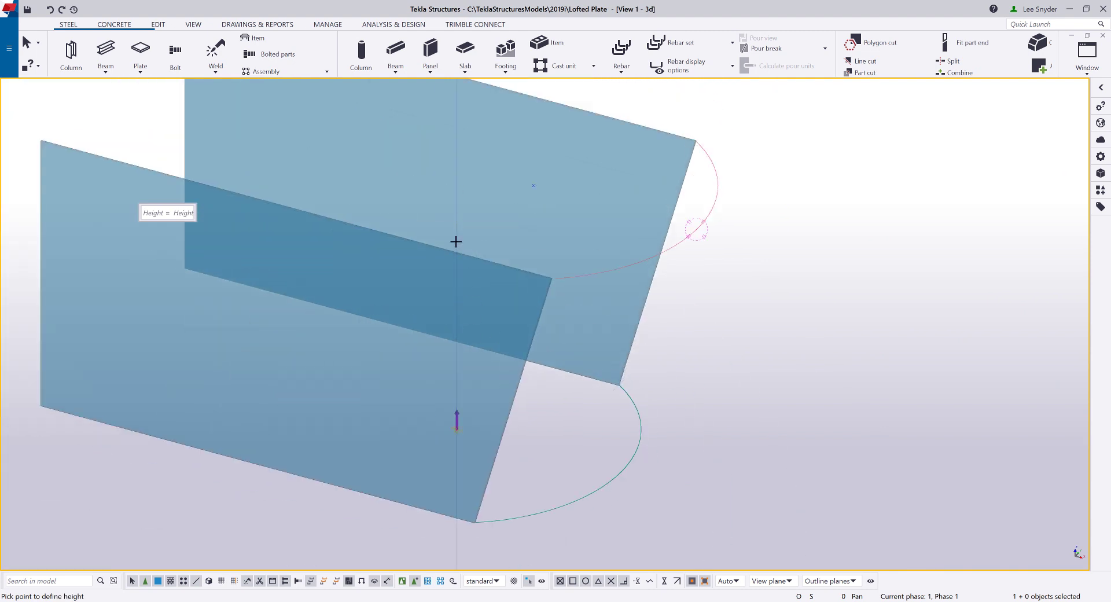
type("5'")
key("Return")
scroll(521, 297, "down", 2)
middle_click_drag(526, 309, 537, 392, "ctrl")
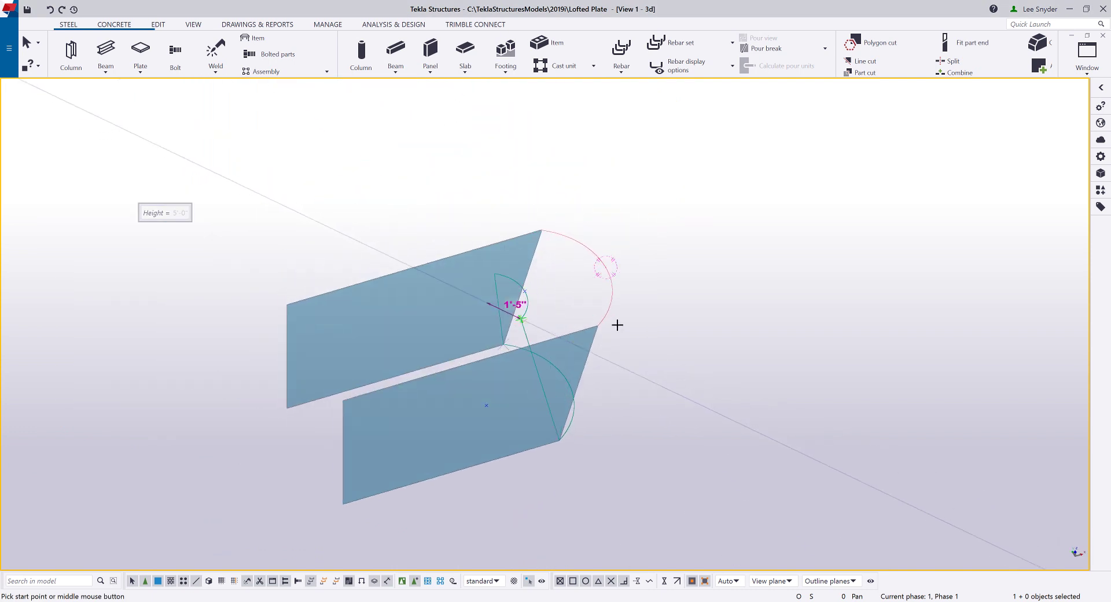
scroll(608, 307, "up", 2)
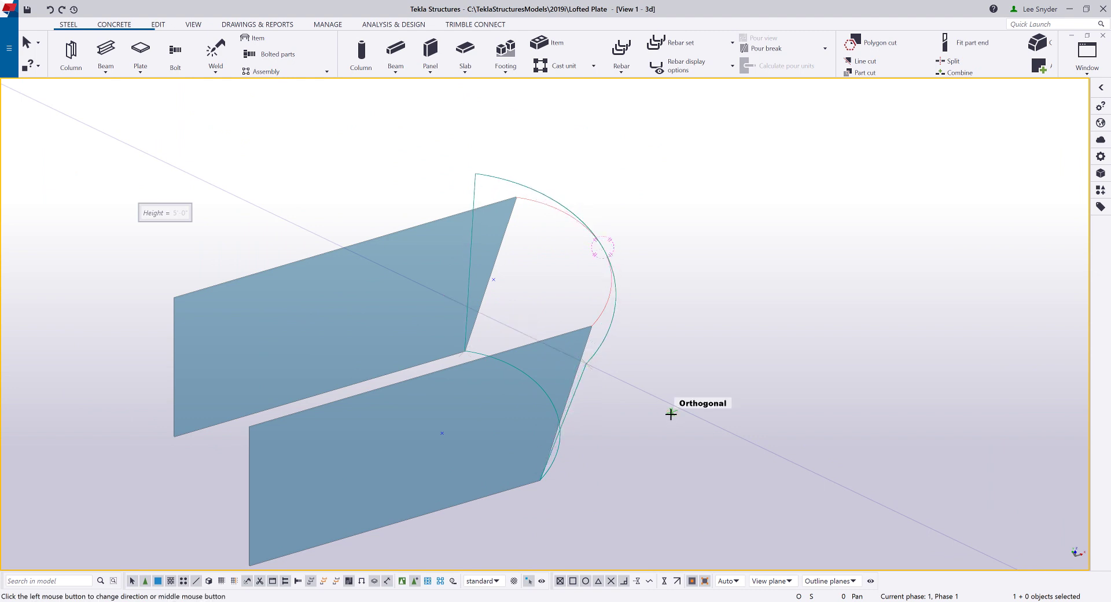
middle_click(671, 414)
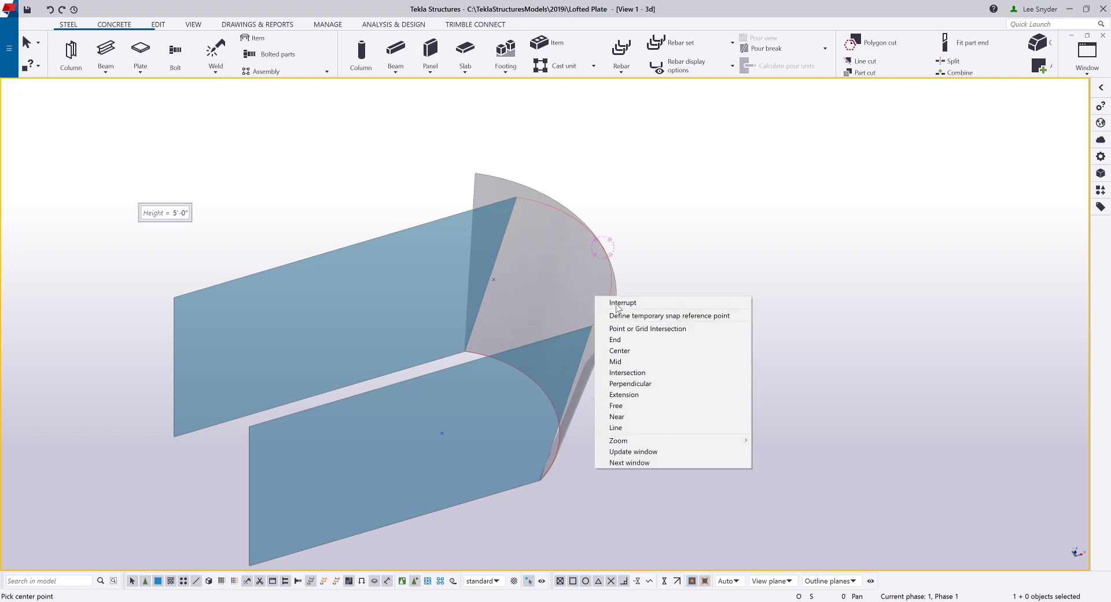
scroll(610, 326, "down", 3)
middle_click_drag(583, 393, 539, 378, "ctrl")
scroll(538, 375, "up", 1)
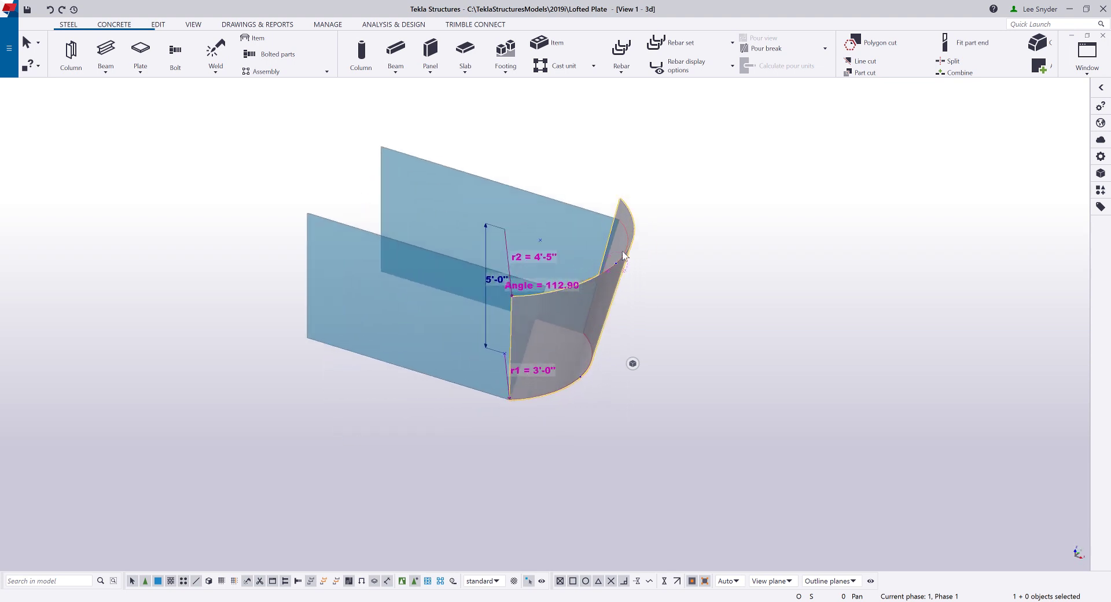
scroll(624, 257, "up", 1)
middle_click_drag(625, 301, 620, 322)
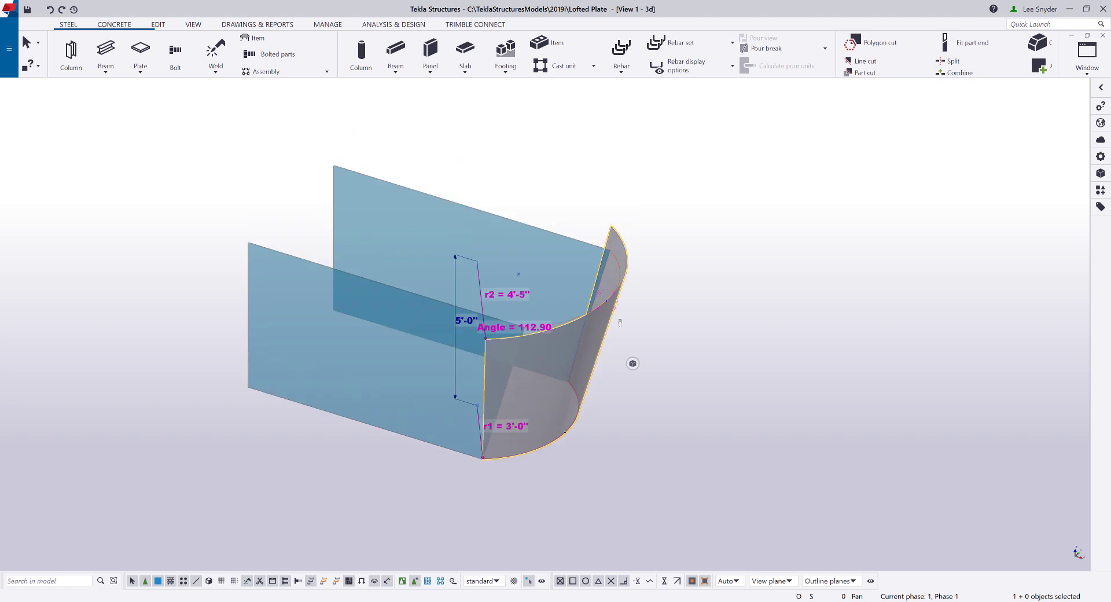
key("Delete")
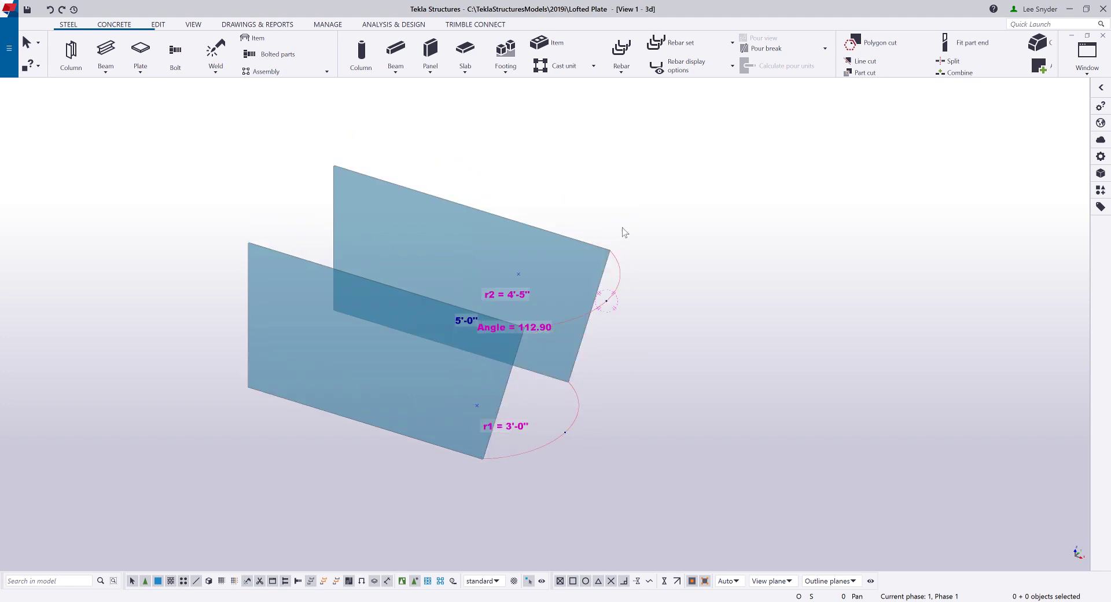
Loft a curved plate from the lower 3'-0" arc to the upper 3'-0" arc
left_click(619, 199)
left_click(618, 282)
left_click(577, 406)
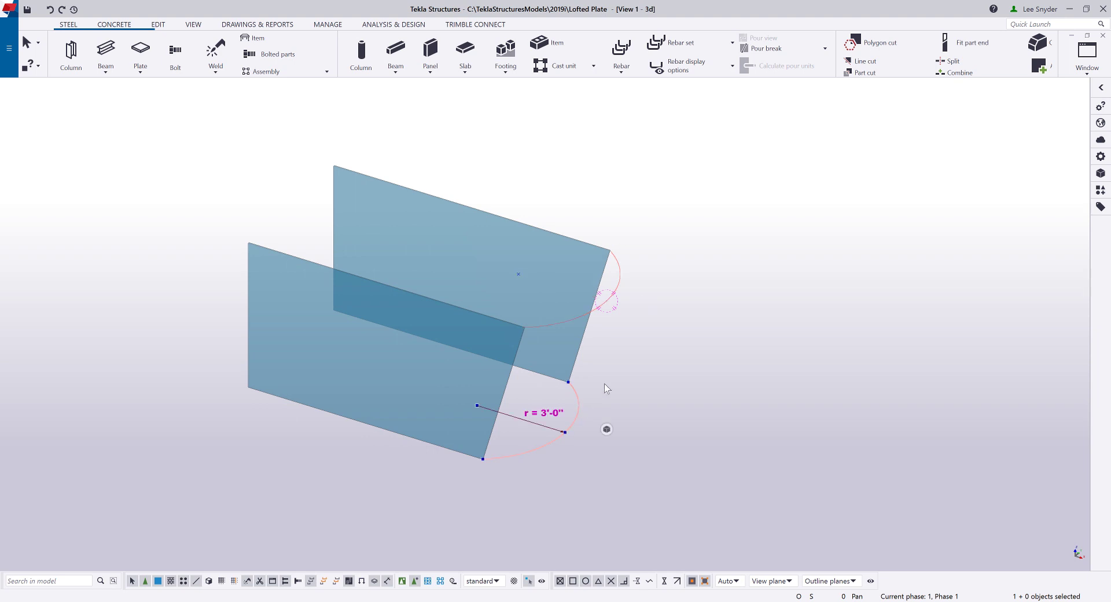
left_click(139, 69)
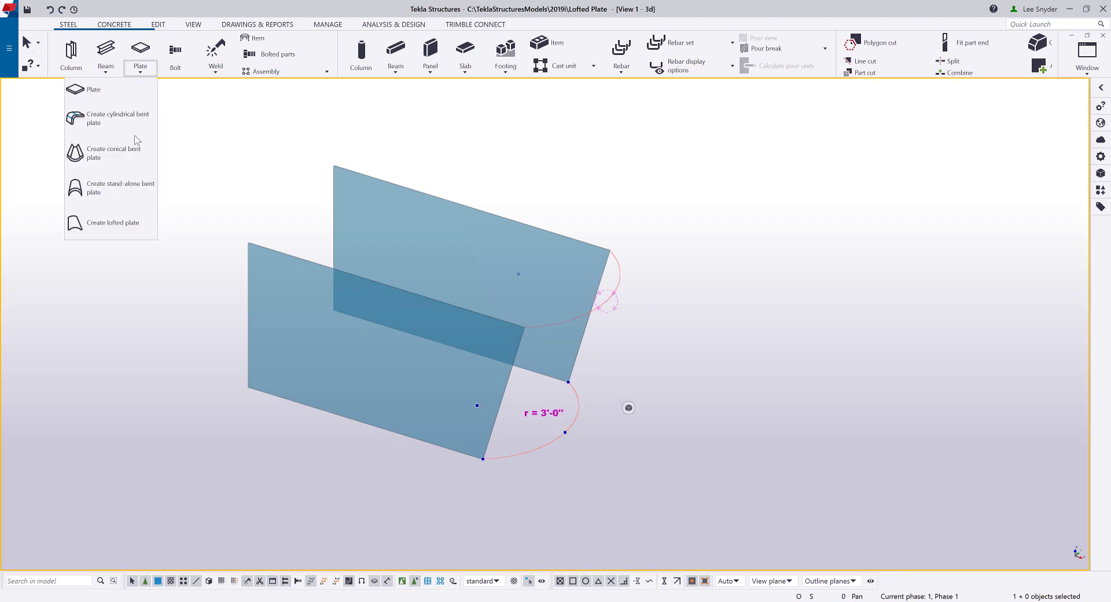
left_click(112, 222)
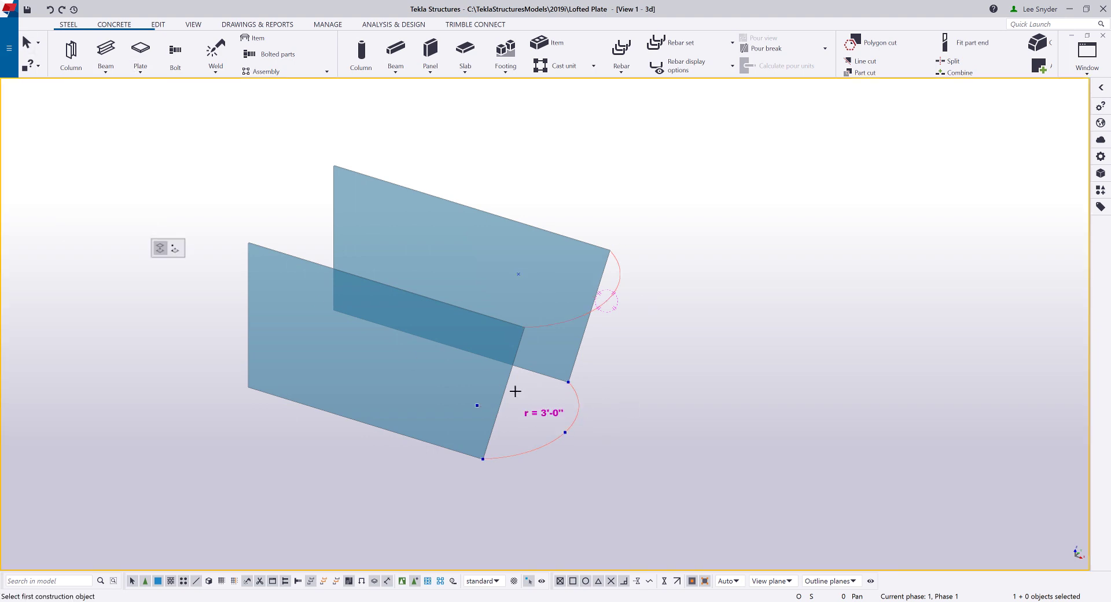
left_click(573, 419)
left_click(600, 309)
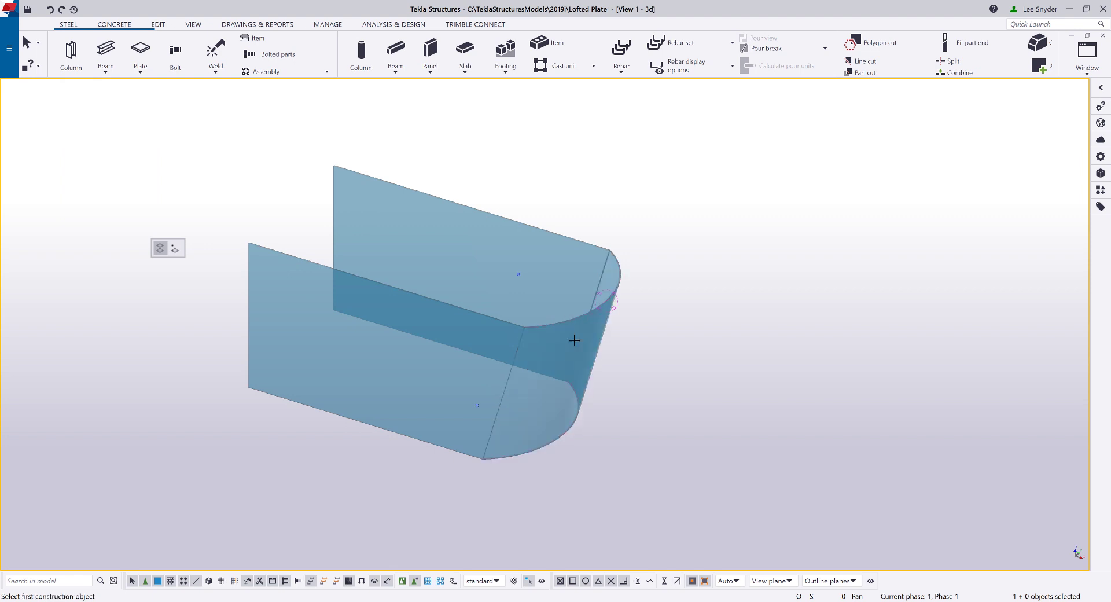
middle_click_drag(575, 352, 498, 422, "ctrl")
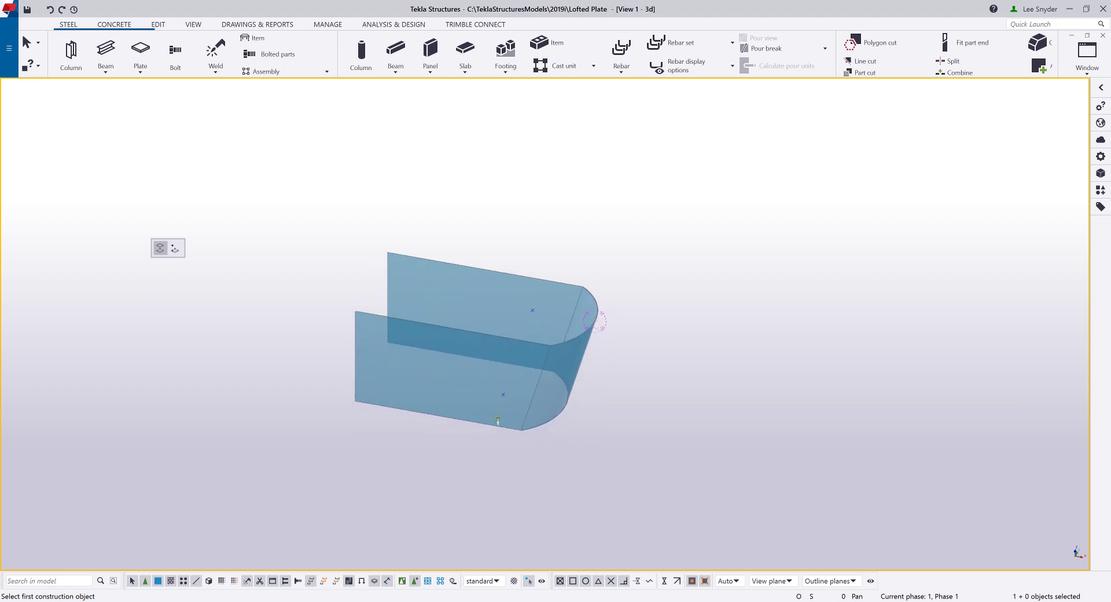
Cancel the lofted plate command and fit the view to the entire model
key("Escape")
right_click(550, 231)
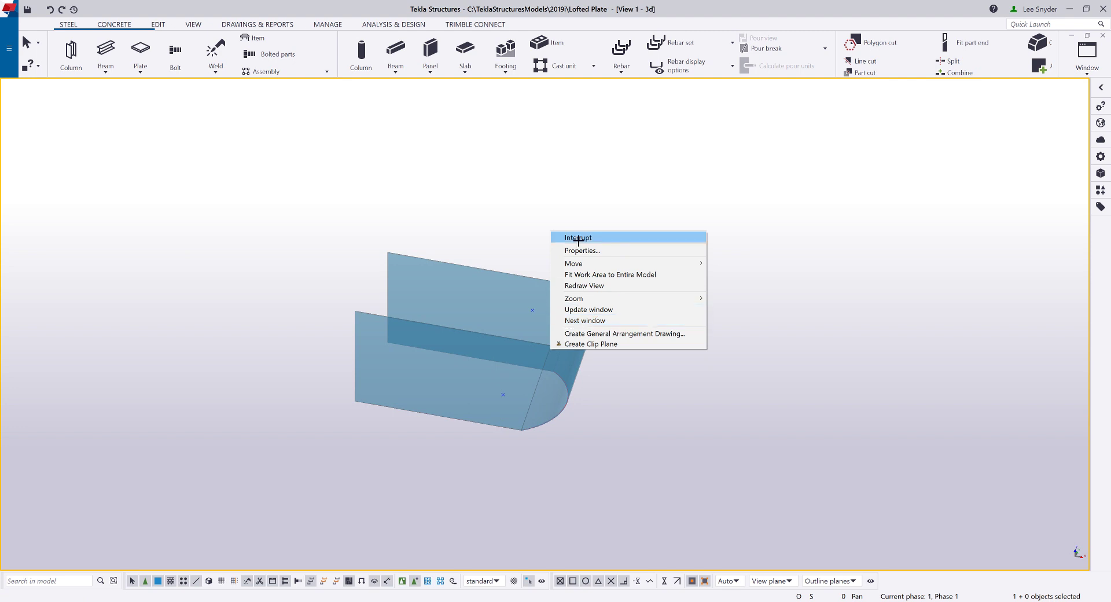
left_click(585, 237)
right_click(607, 248)
left_click(643, 300)
Zoom and rotate the view onto the red curves between grids F and H at grid 10
scroll(536, 397, "down", 5)
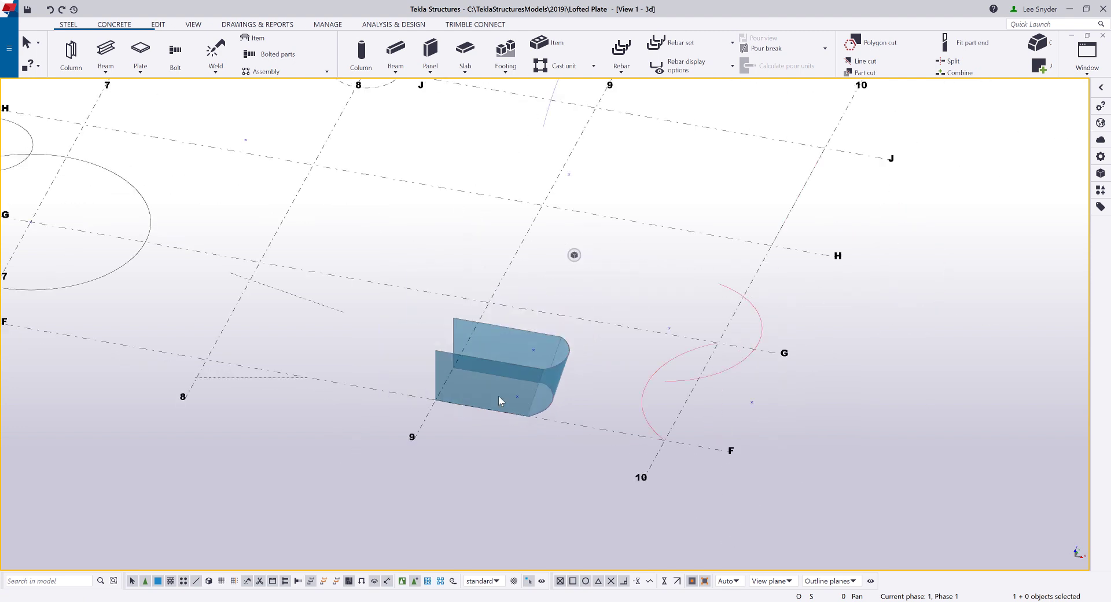
scroll(497, 394, "down", 2)
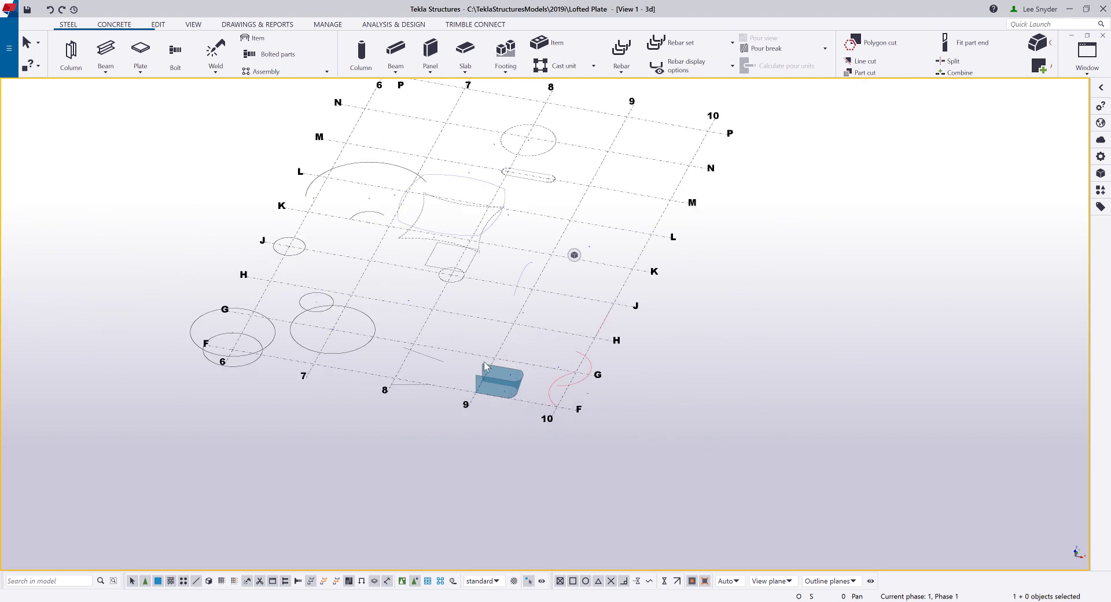
middle_click_drag(485, 362, 574, 477, "ctrl")
scroll(575, 477, "up", 6)
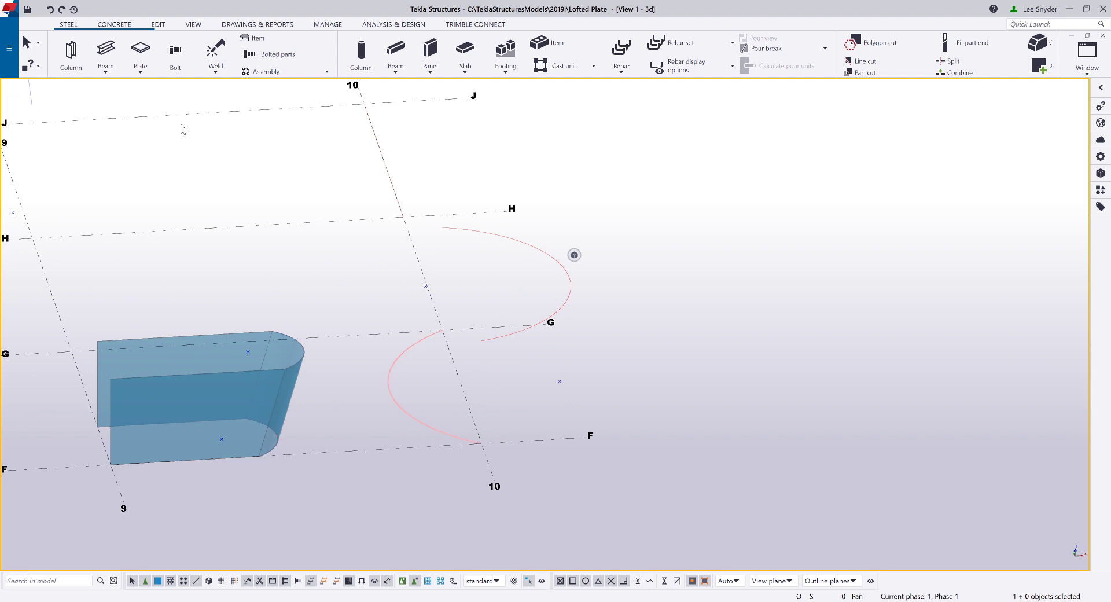
Loft an S-shaped plate between the two red curves near grid 10 and show rendered solids
left_click(139, 64)
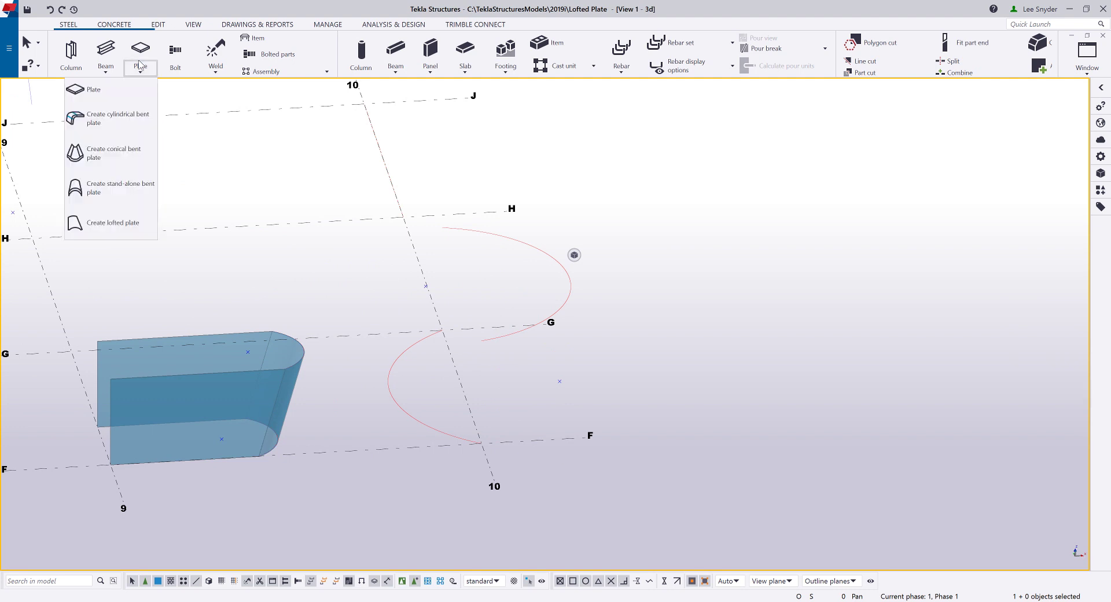
left_click(113, 223)
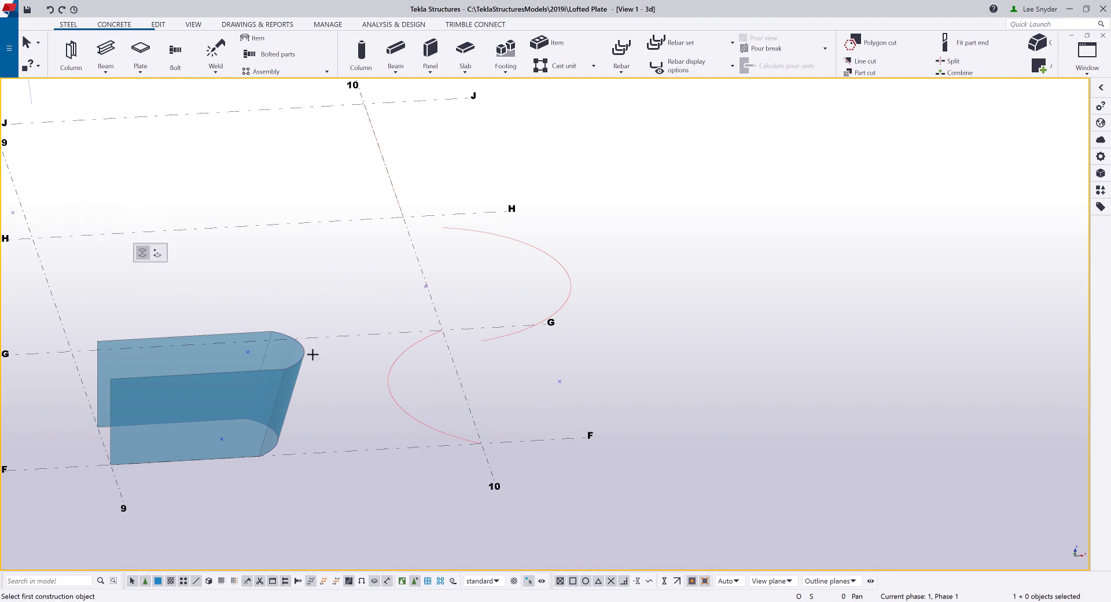
left_click(400, 353)
left_click(560, 259)
scroll(559, 263, "down", 2)
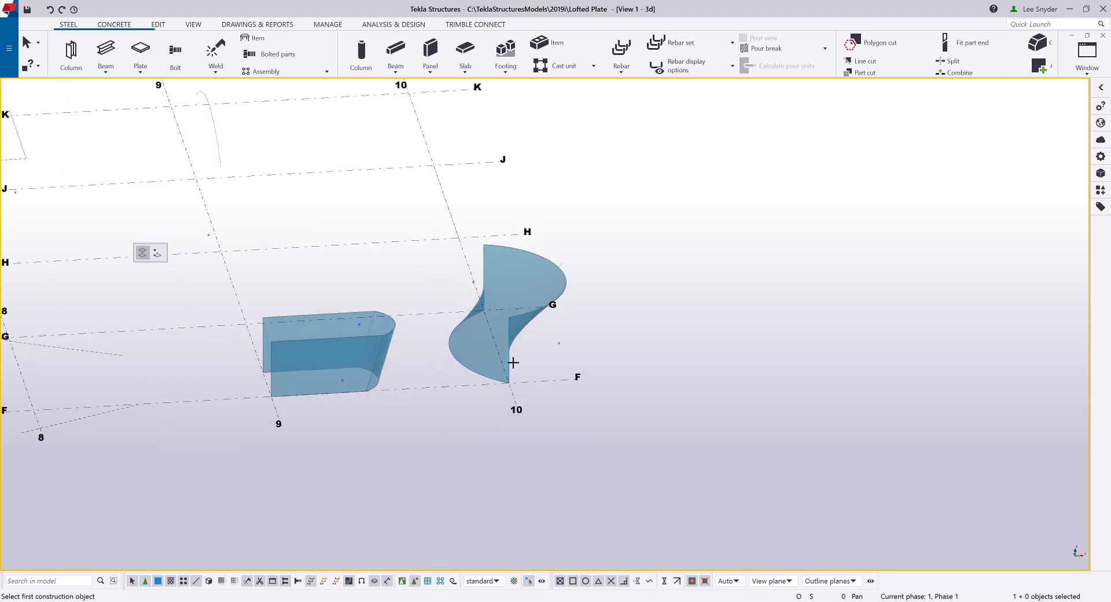
middle_click_drag(509, 376, 473, 405, "ctrl")
key("ctrl+4")
scroll(471, 402, "down", 2)
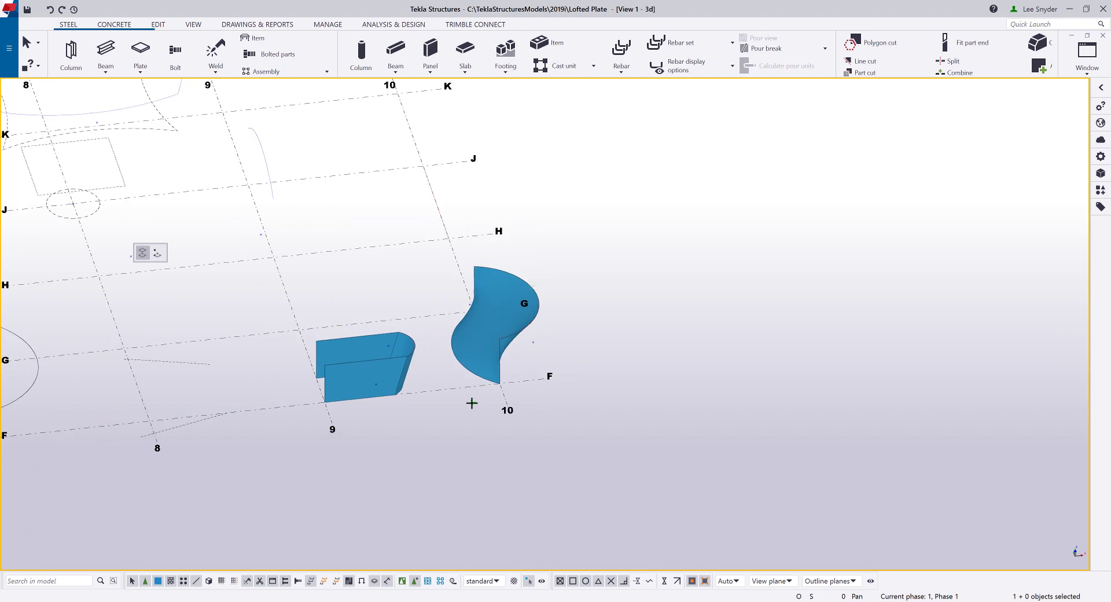
Loft a warped plate between the line near grid 8 and the dashed line
middle_click_drag(409, 428, 367, 405, "ctrl")
scroll(350, 383, "up", 4)
scroll(351, 382, "up", 3)
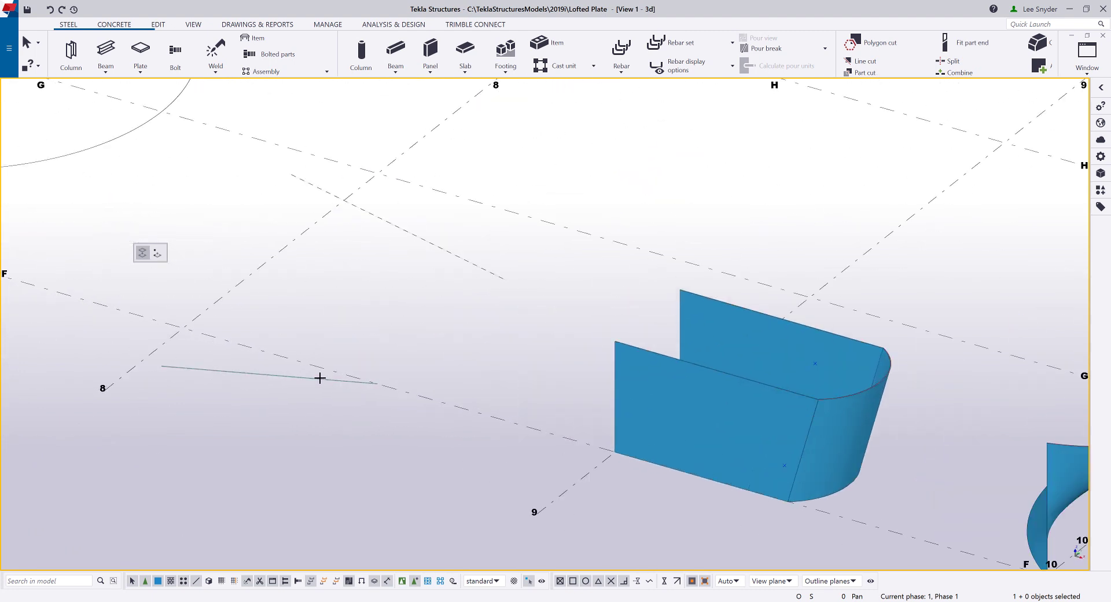
scroll(320, 377, "down", 2)
left_click(325, 378)
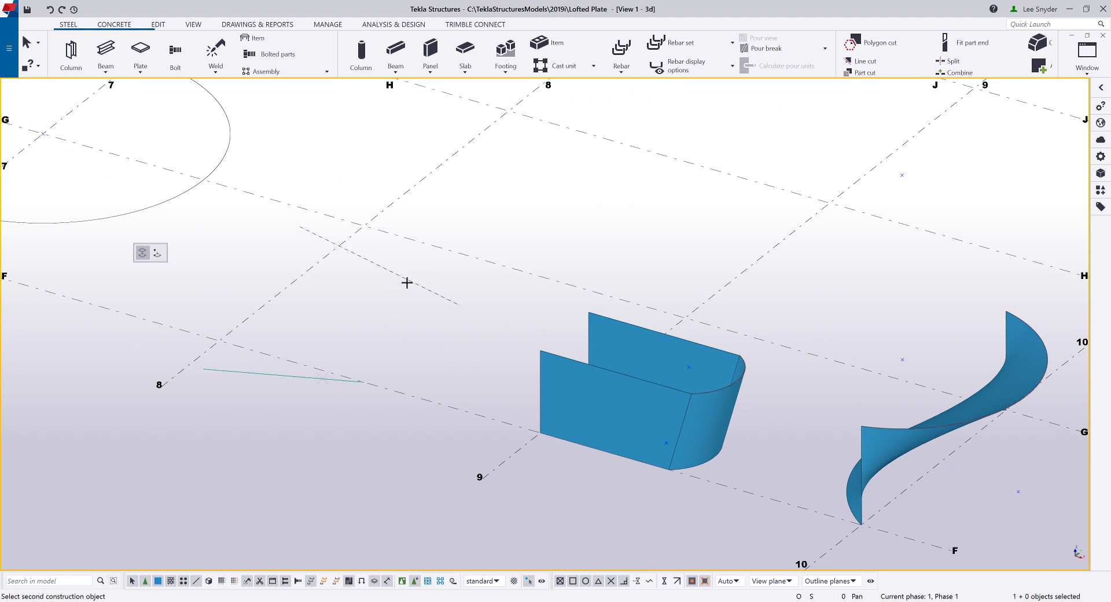
left_click(413, 279)
scroll(411, 280, "down", 3)
middle_click_drag(313, 396, 357, 365, "ctrl")
scroll(300, 405, "up", 4)
middle_click_drag(293, 443, 384, 484, "ctrl")
Loft a twisted plate from the curve near grid 9 to the straight line across grids H–K
scroll(387, 484, "down", 2)
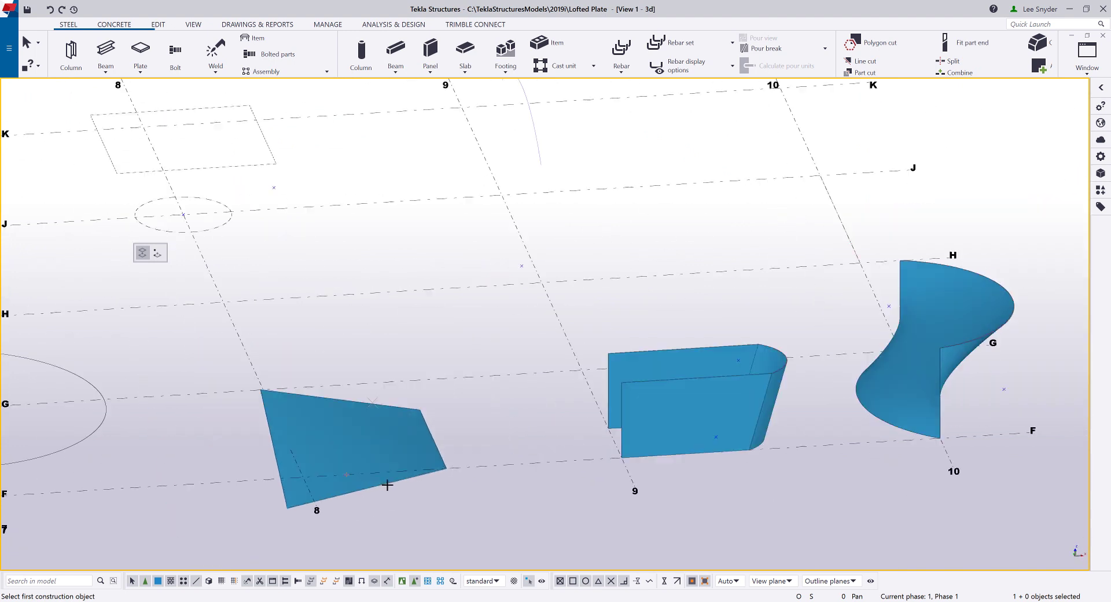
scroll(388, 485, "down", 2)
scroll(535, 267, "up", 2)
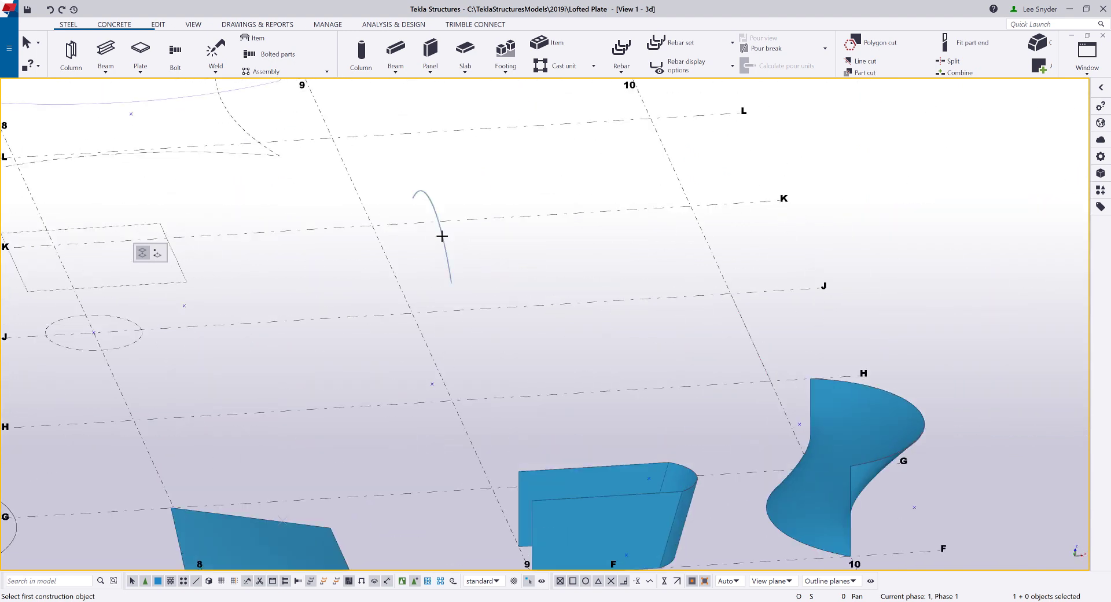
left_click(441, 236)
left_click(751, 341)
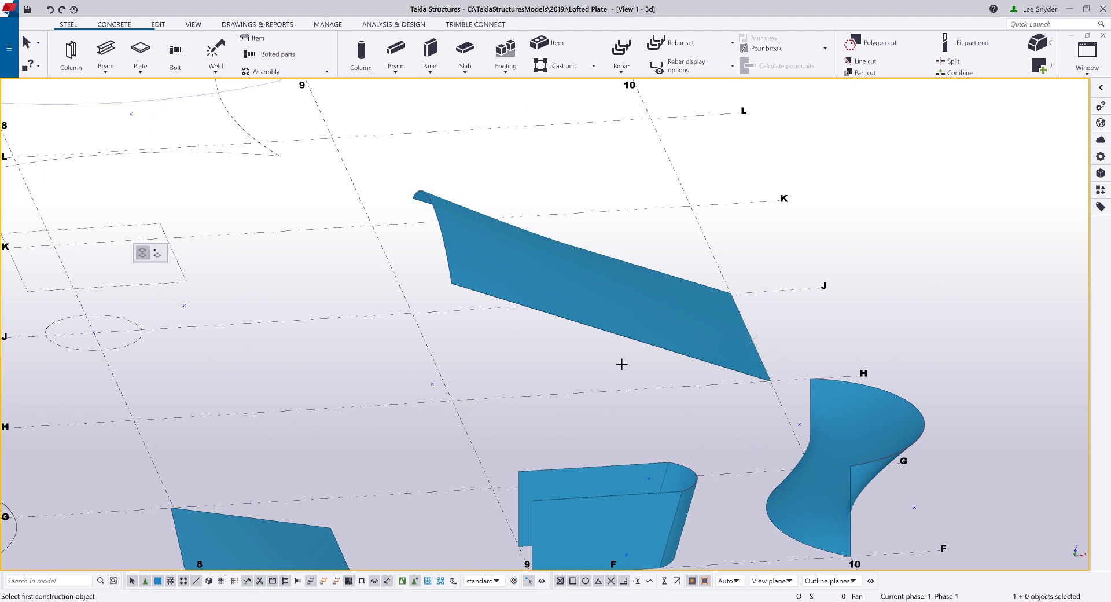
scroll(622, 364, "down", 2)
key("v")
left_click(591, 330)
middle_click_drag(500, 349, 457, 367, "ctrl")
middle_click_drag(353, 385, 670, 431)
Loft a conical plate between the large and small ellipses at grid 6
left_click(140, 68)
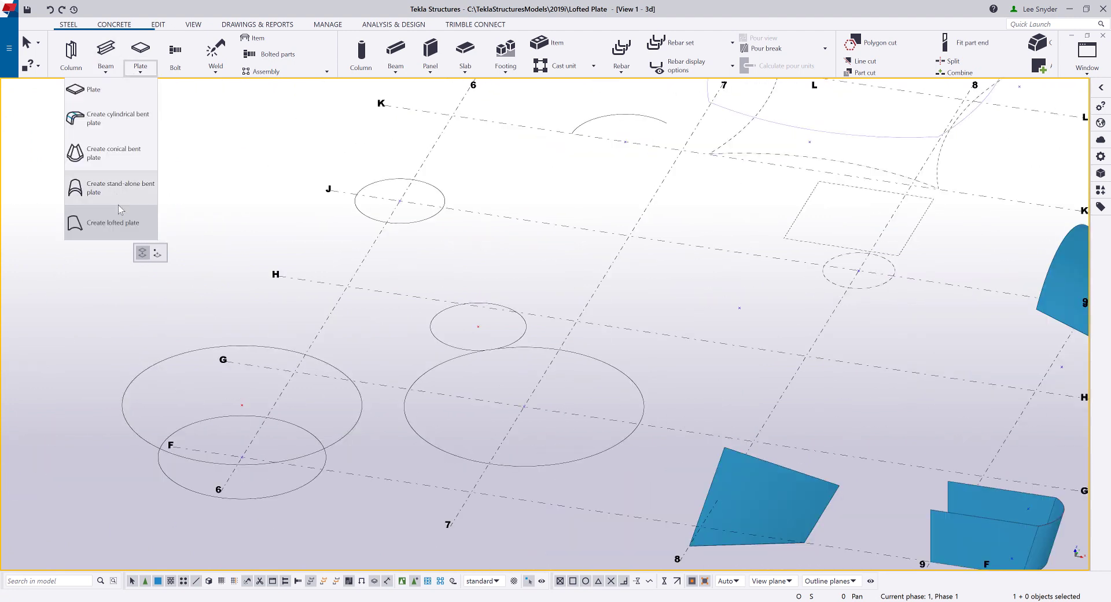
left_click(121, 214)
left_click(269, 349)
left_click(308, 431)
scroll(338, 411, "down", 2)
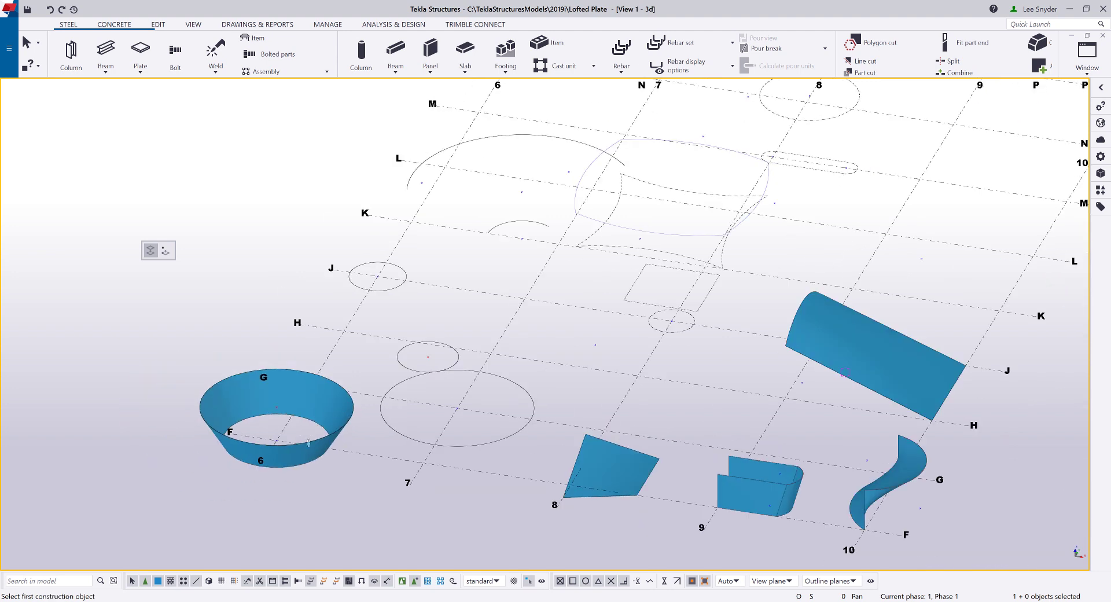
middle_click_drag(311, 449, 306, 459, "ctrl")
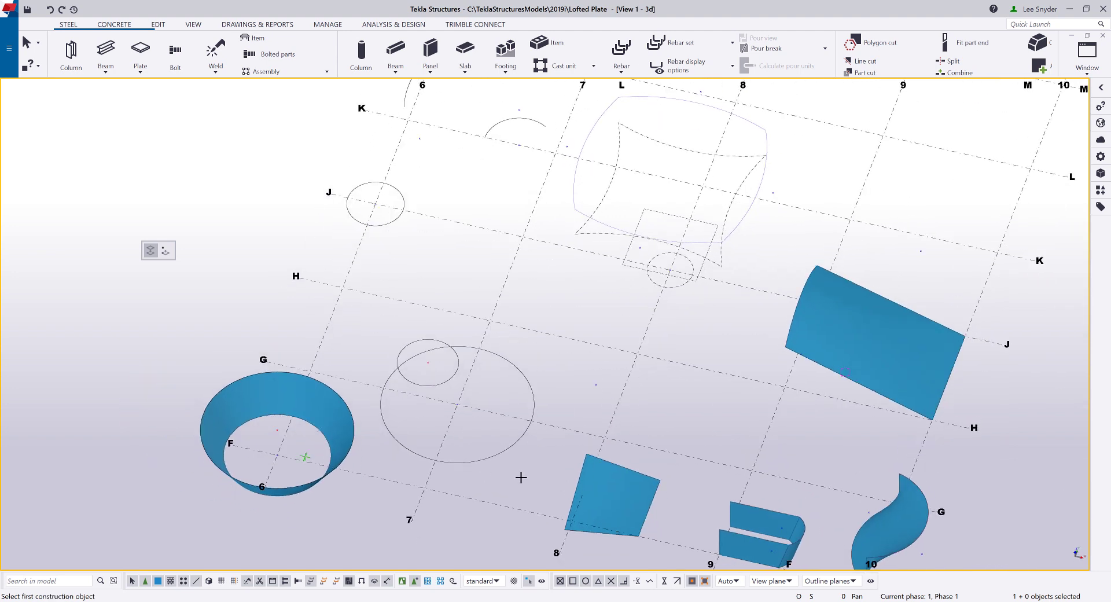
In plan view, loft an oblique cone from the inner to the outer circle at grid G/7
key("ctrl+p")
scroll(601, 450, "up", 6)
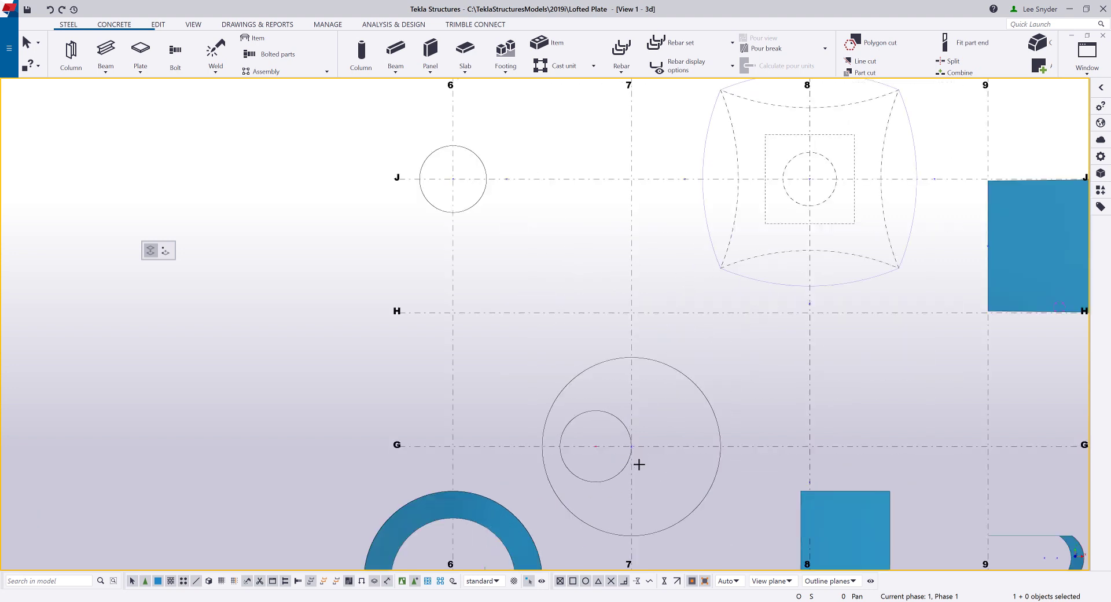
middle_click_drag(645, 474, 529, 326)
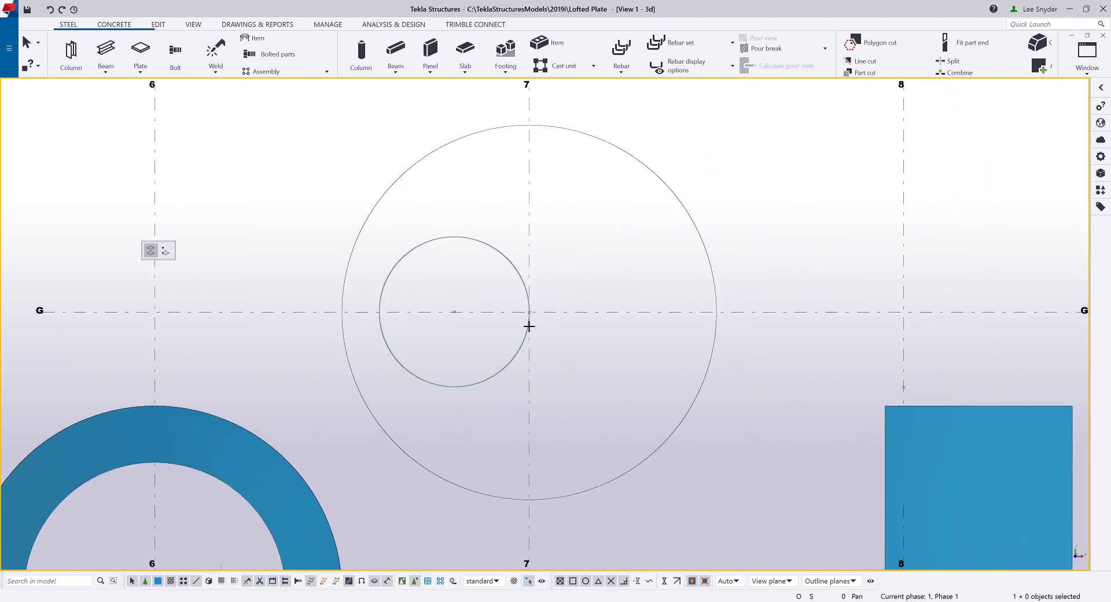
left_click(521, 342)
left_click(685, 469)
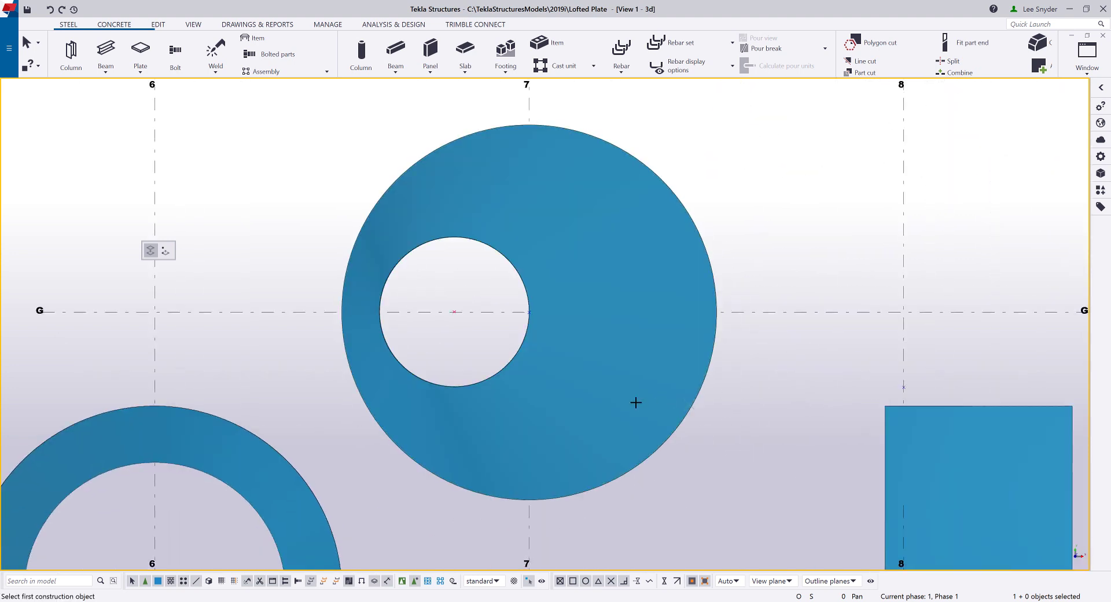
key("ctrl+p")
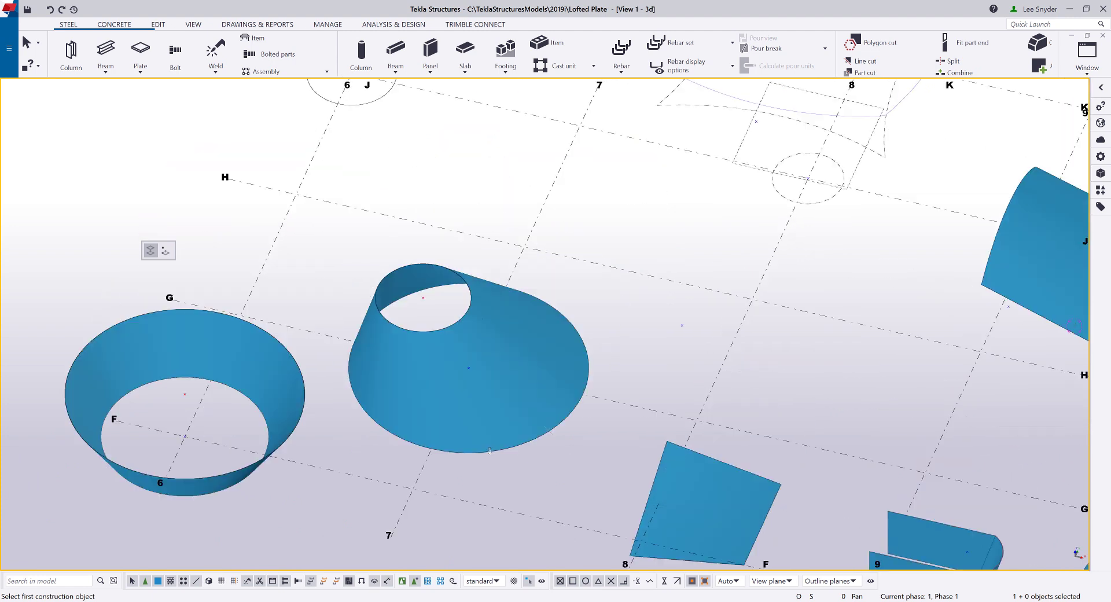
key("v")
left_click(468, 413)
mouse_move(467, 413)
middle_mouse_down("ctrl")
mouse_move(467, 385)
mouse_move(464, 398)
middle_mouse_up("ctrl")
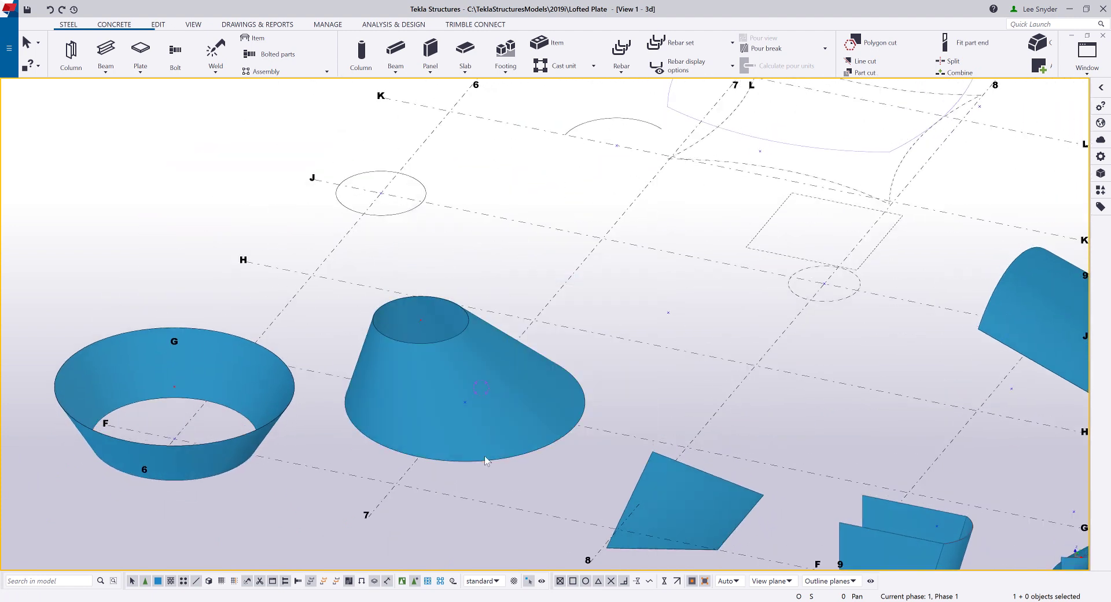
Set the G/7 cone's top radius to 6'-0" and change its 8'-0"3/4 dimension to 6'-0"
scroll(480, 393, "up", 2)
left_click(478, 352)
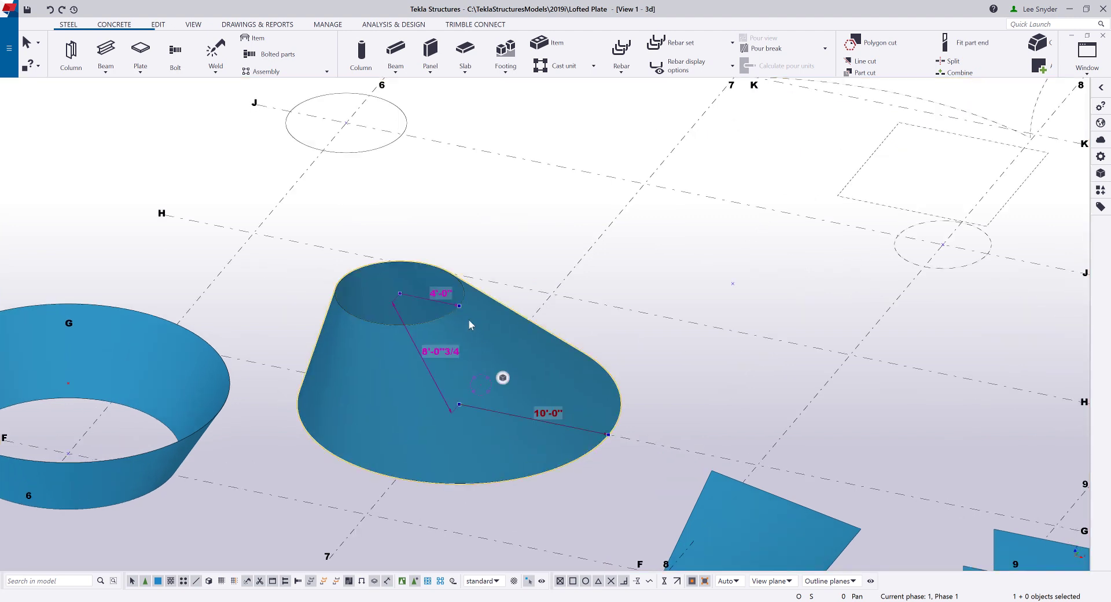
left_click_drag(459, 307, 487, 314)
left_click(438, 352)
type("6'")
key("Return")
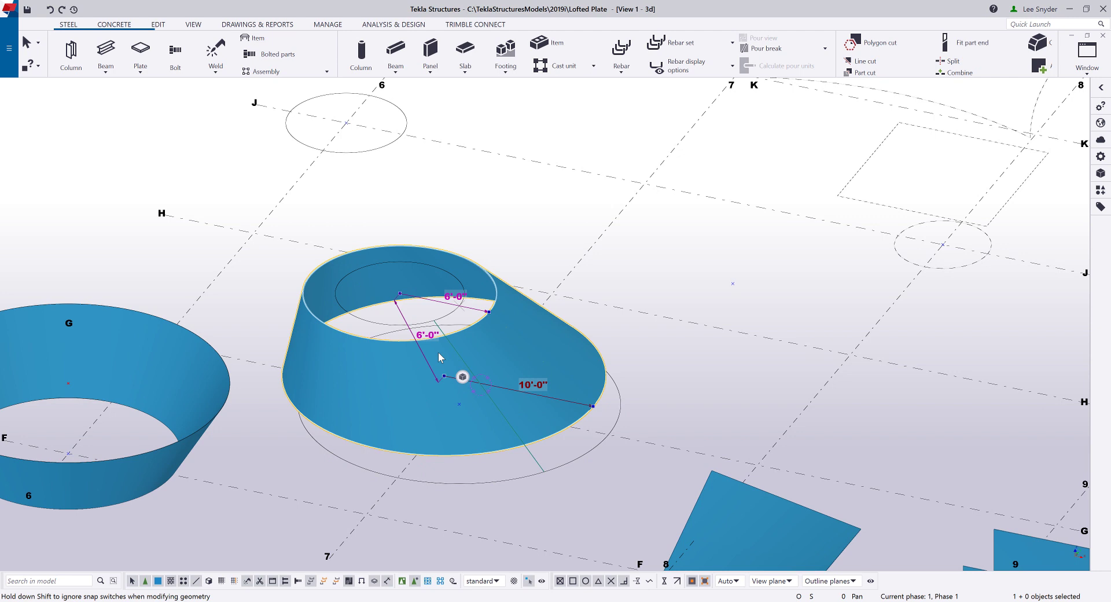
scroll(453, 401, "down", 2)
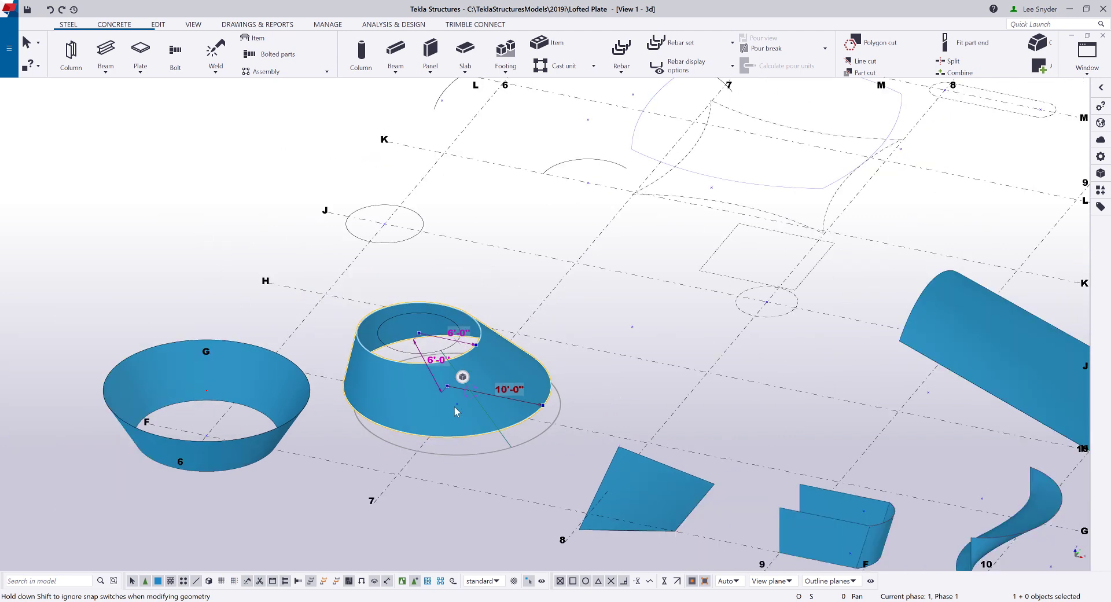
scroll(454, 406, "down", 2)
middle_click_drag(328, 351, 387, 342, "ctrl")
scroll(394, 437, "up", 5)
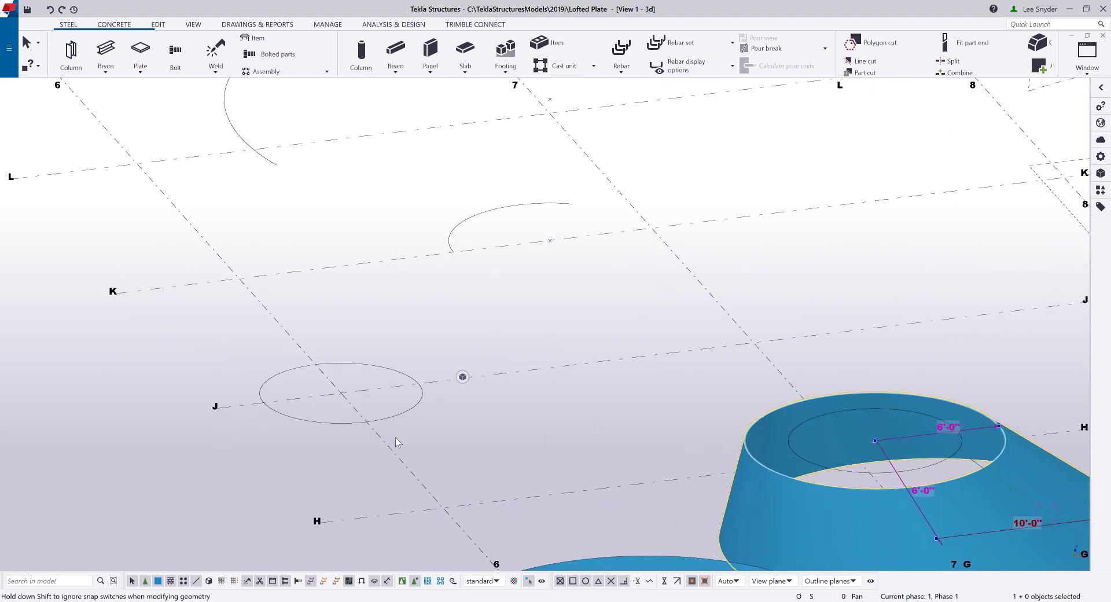
Loft a 3'-9" radius, 5'-0" tall cylinder between the stacked circles near grid J/6
left_click(140, 68)
left_click(134, 223)
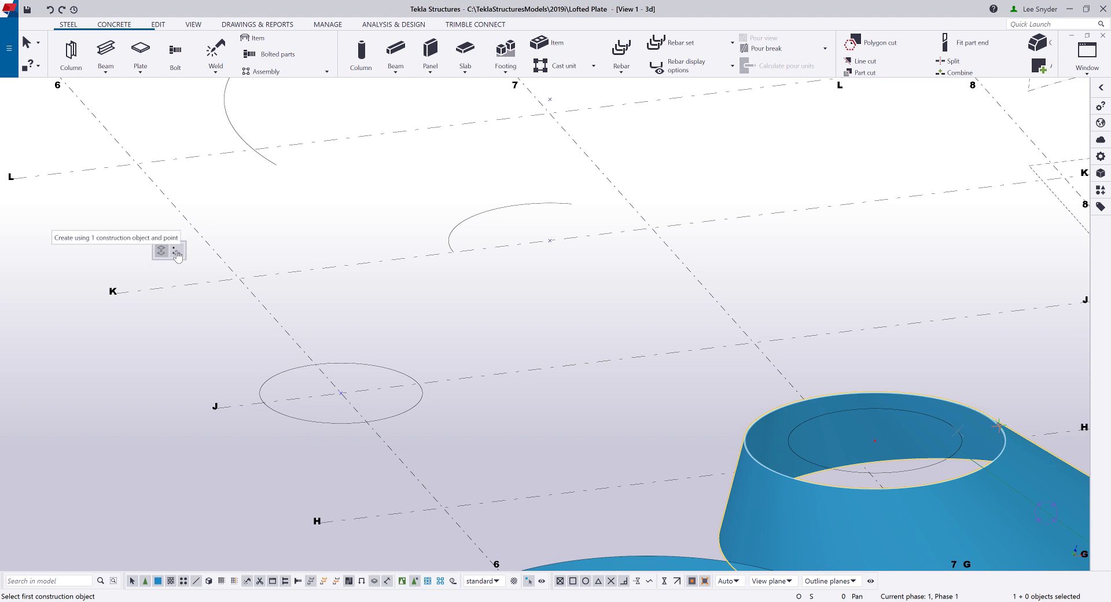
left_click(176, 252)
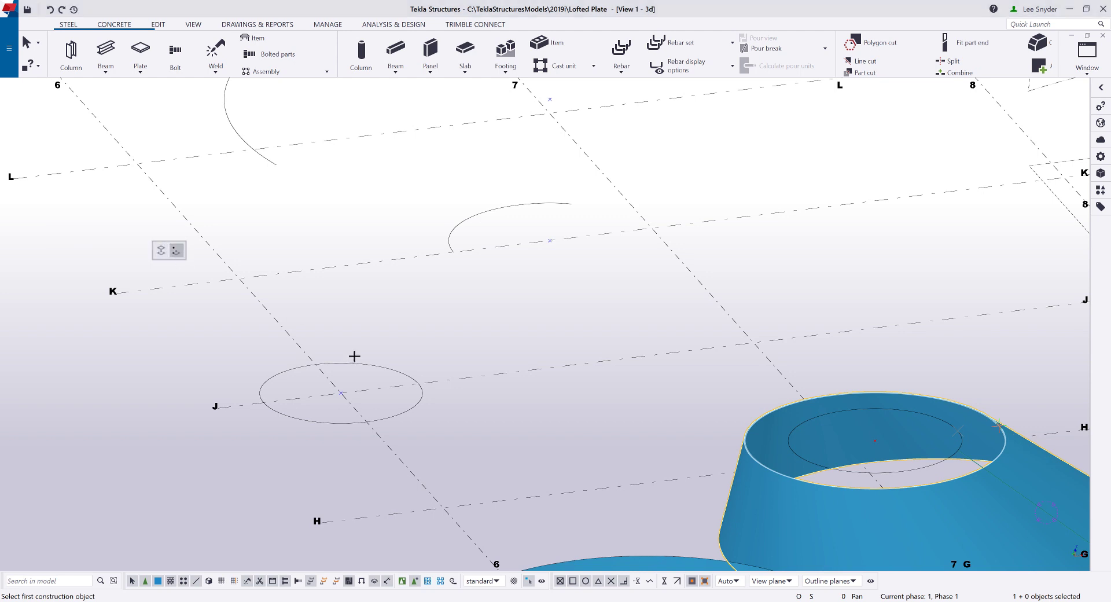
left_click(395, 369)
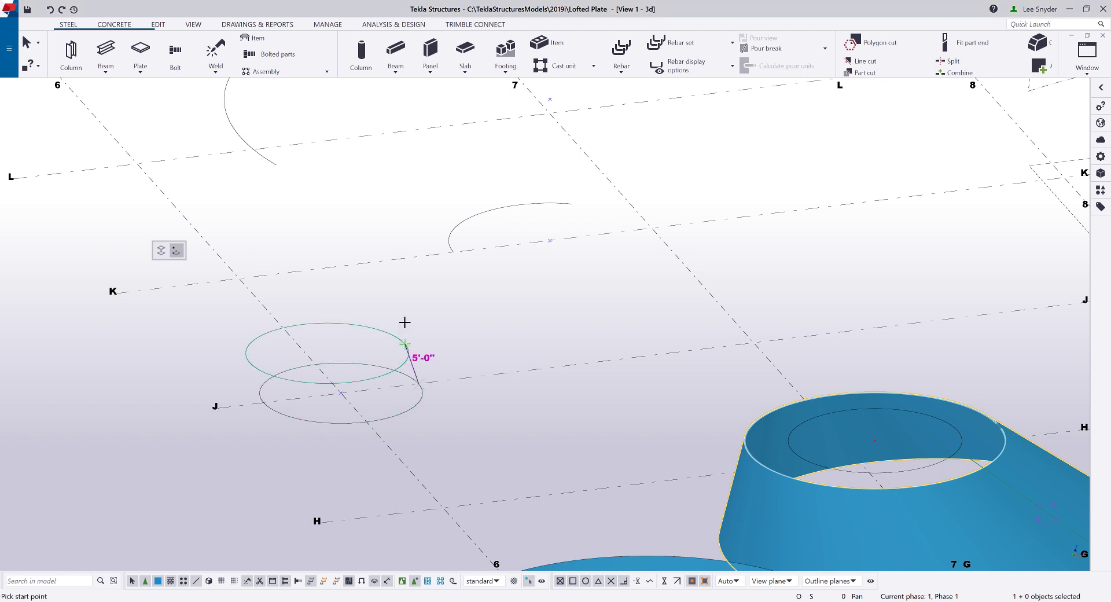
left_click(416, 273)
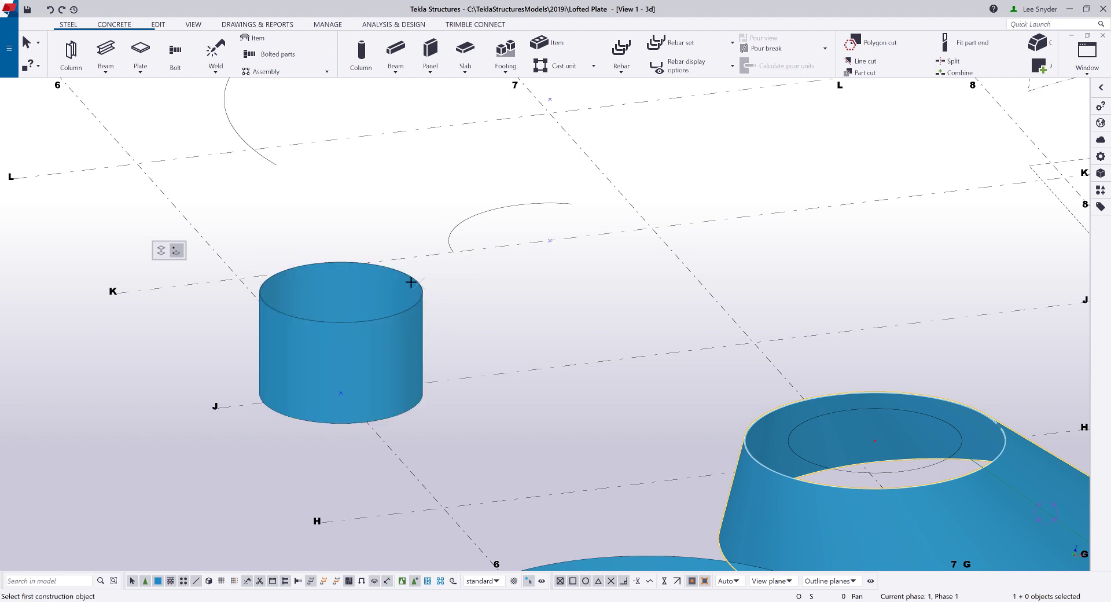
right_click(411, 284)
left_click(428, 286)
left_click(412, 308)
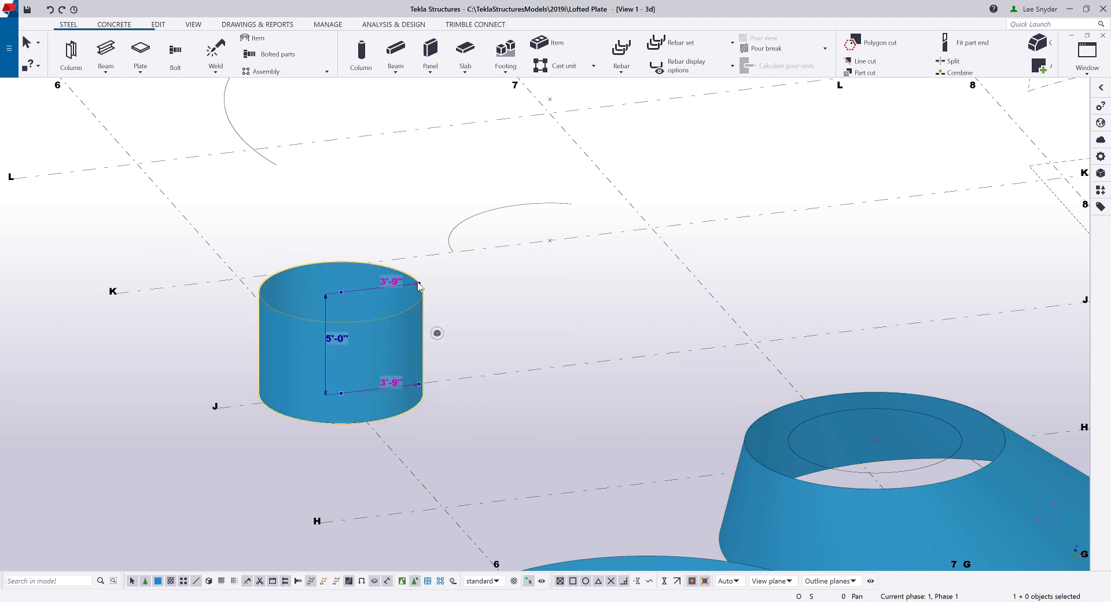
Narrow the cylinder's top to about 1'-9" radius and set its height to 3'-0"
left_click_drag(410, 284, 371, 292)
left_click(338, 339)
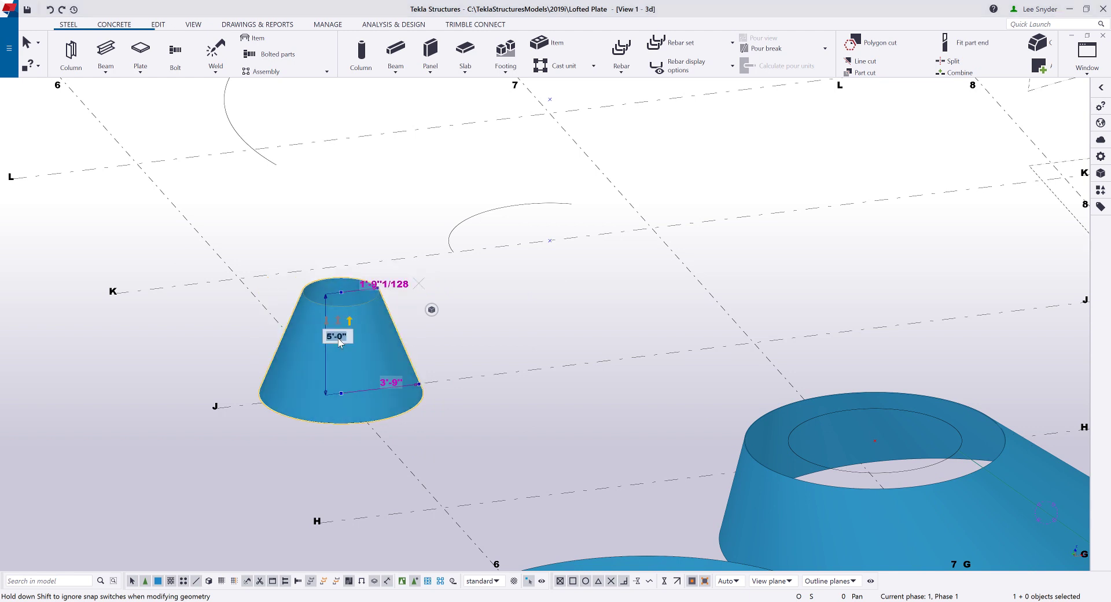
type("8")
key("Return")
type("3'")
key("Return")
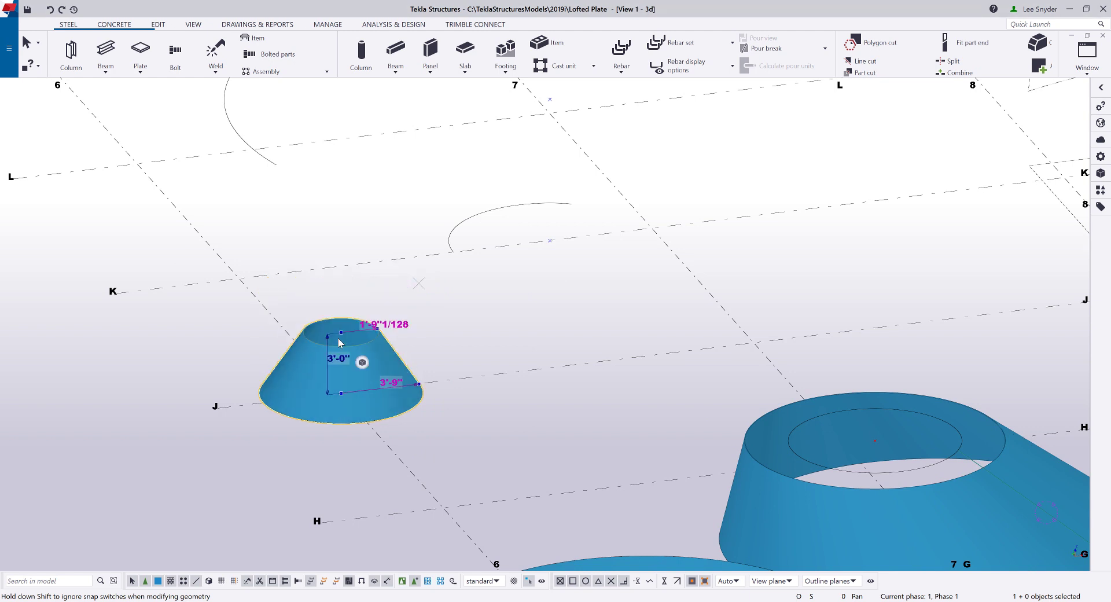
scroll(358, 399, "down", 5)
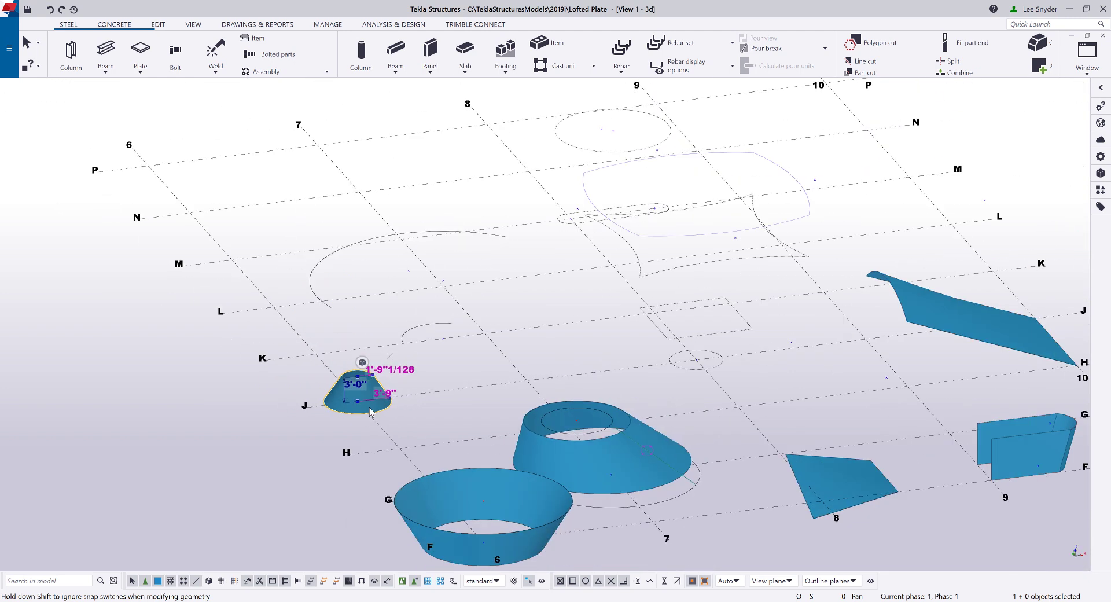
middle_click_drag(520, 397, 353, 452)
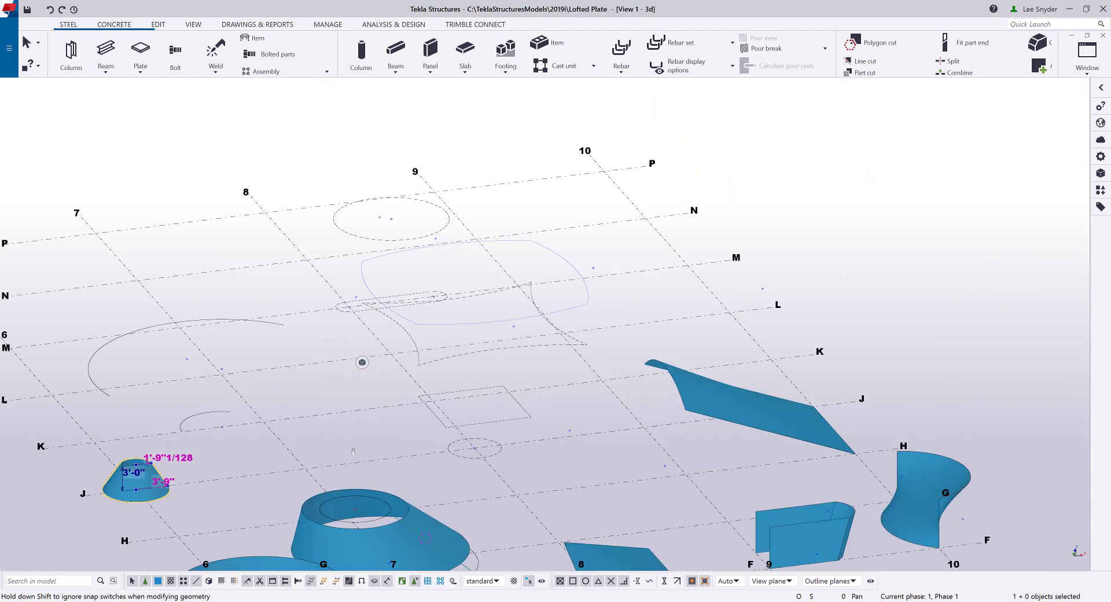
Loft the first hopper plates from the large upper arc down to the lower outline
left_click(142, 71)
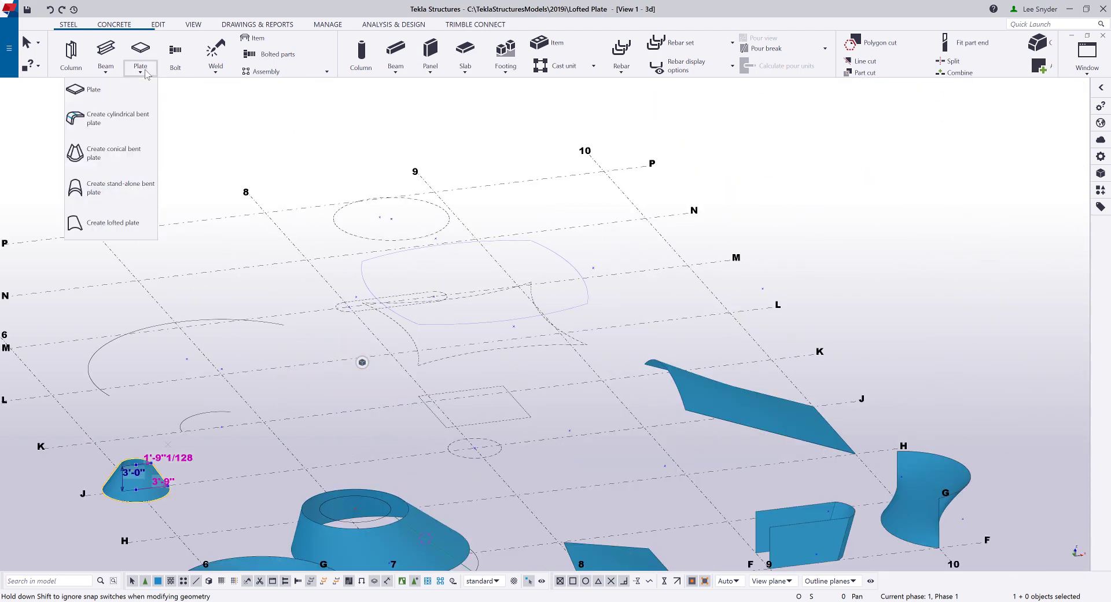
left_click(128, 225)
scroll(586, 297, "up", 4)
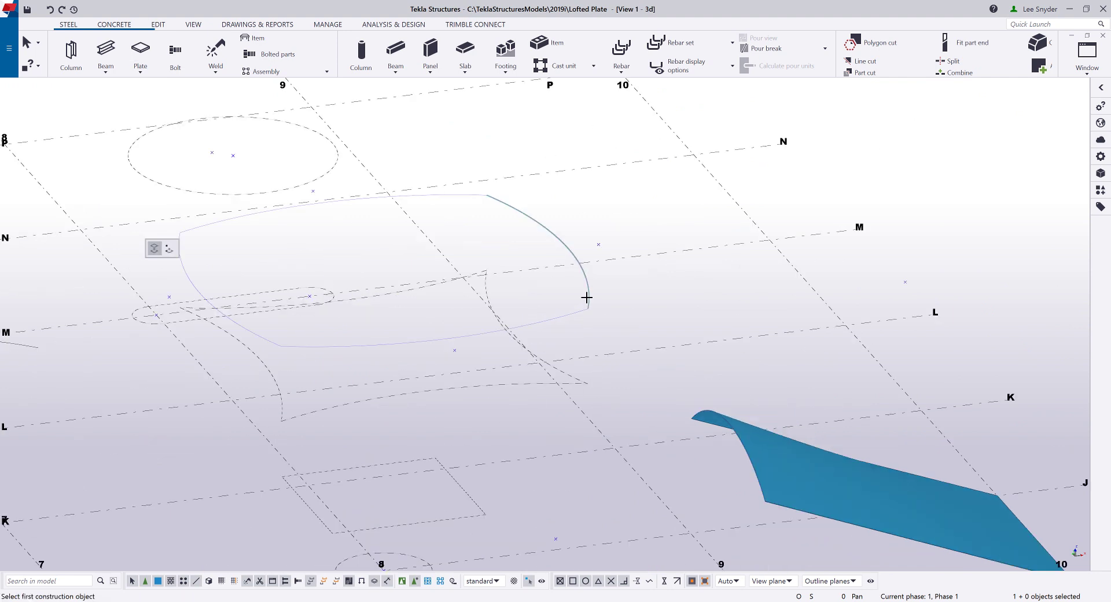
left_click(587, 280)
left_click(568, 374)
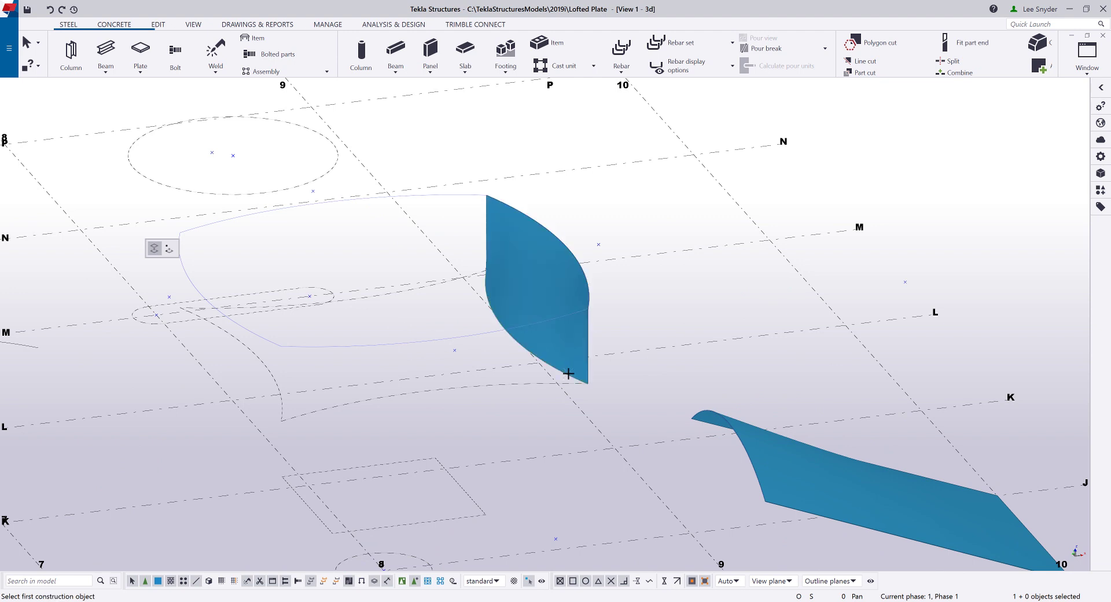
left_click(568, 374)
left_click(468, 497)
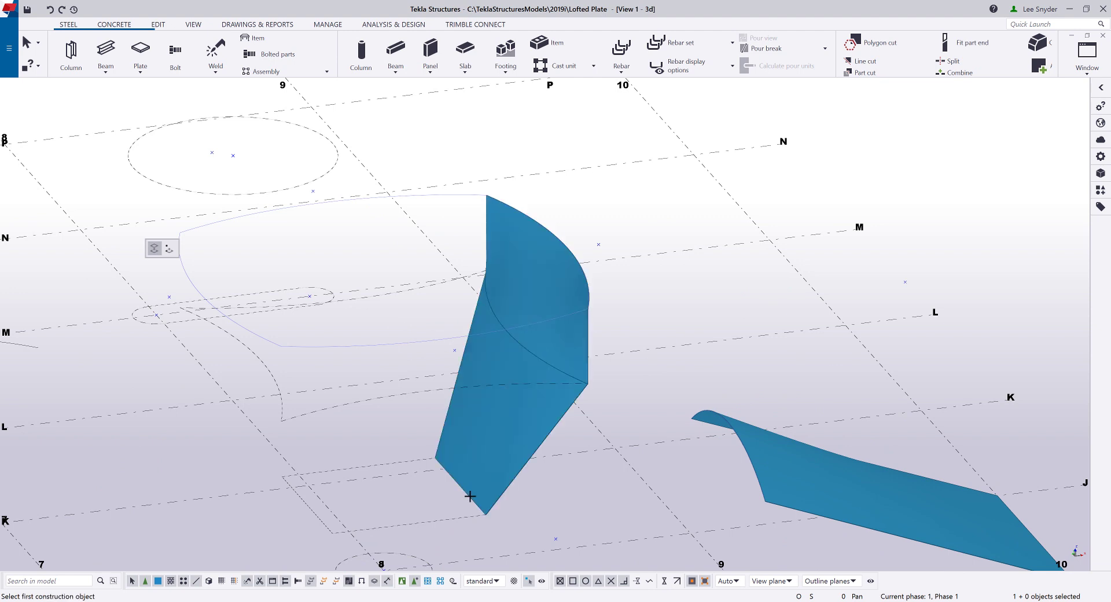
Loft a plate from that plate's bottom edge down to the small ellipse
left_click(469, 498)
middle_click_drag(468, 449, 473, 376)
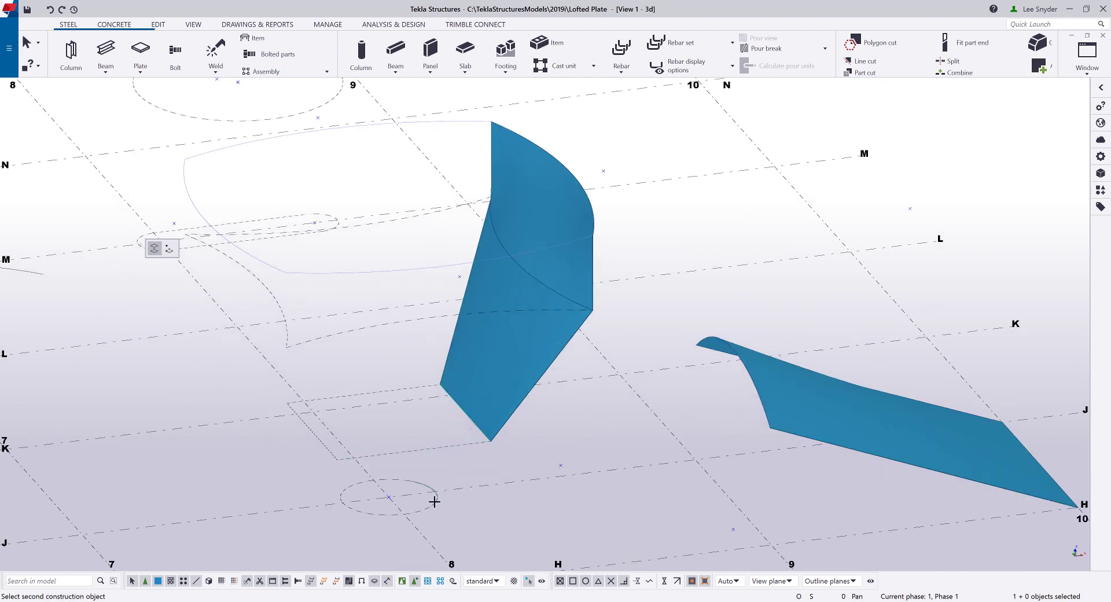
left_click(434, 501)
scroll(443, 463, "down", 2)
middle_click_drag(445, 468, 459, 465, "ctrl")
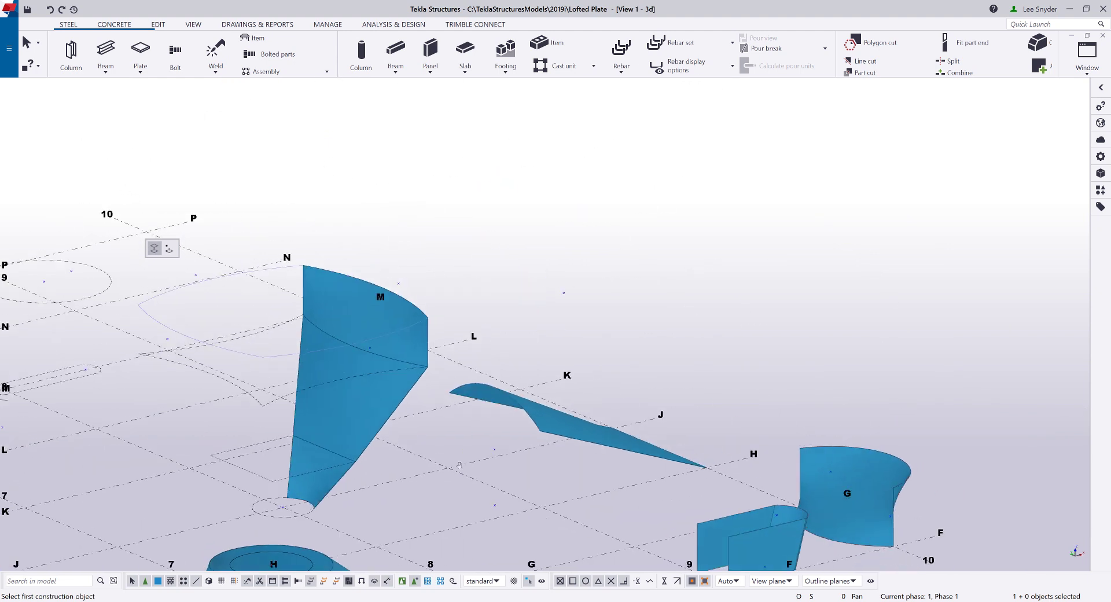
middle_click_drag(364, 455, 468, 377)
scroll(464, 387, "up", 1)
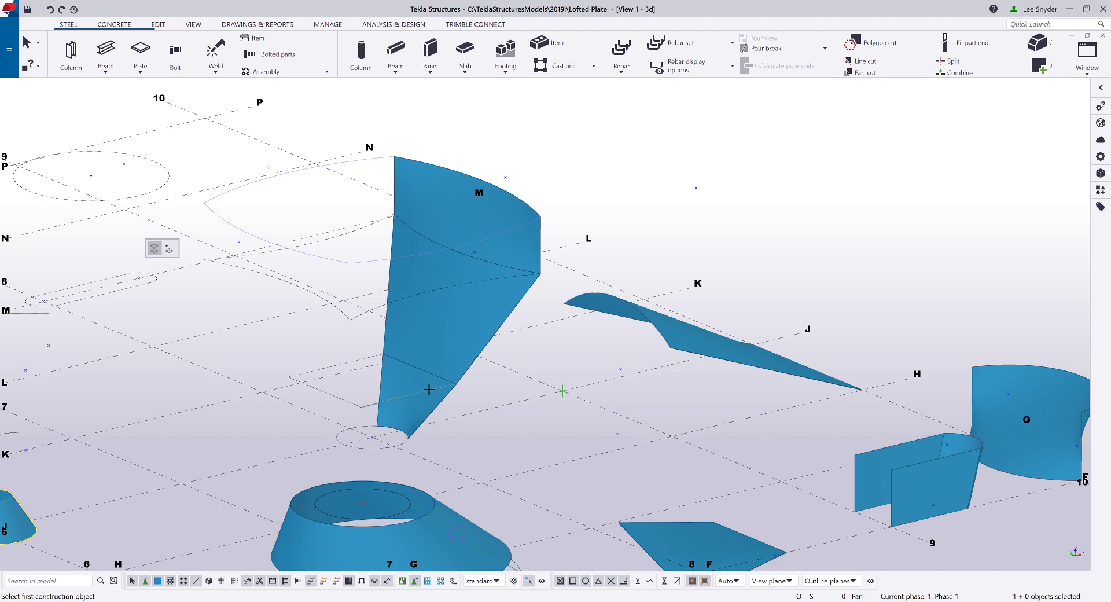
Loft three more hopper plates between the remaining curved edges and the top arc
left_click(452, 288)
left_click(451, 286)
left_click(422, 390)
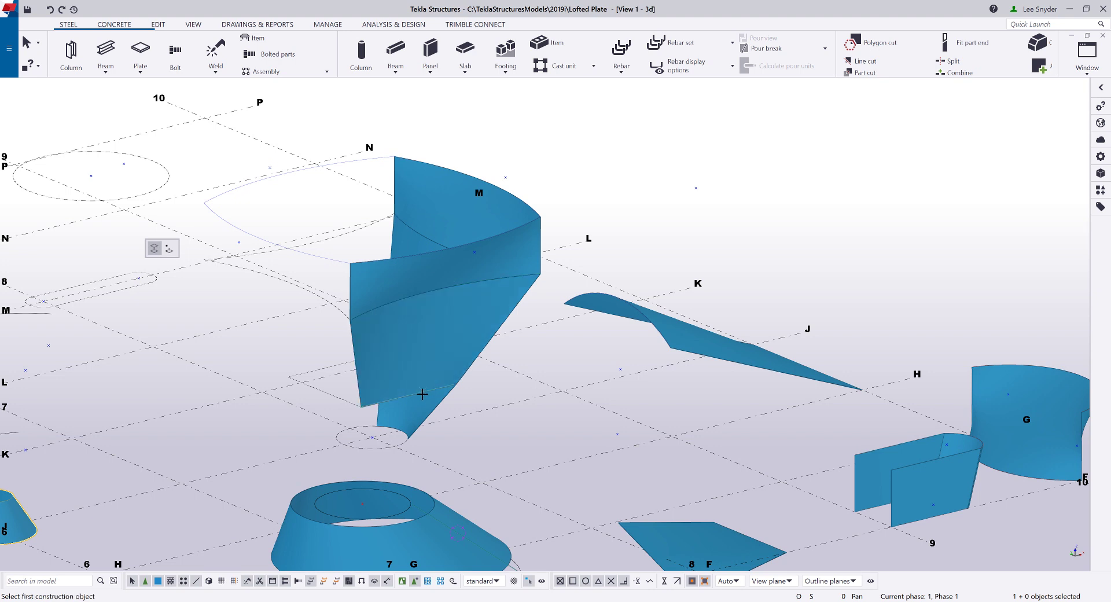
left_click(391, 446)
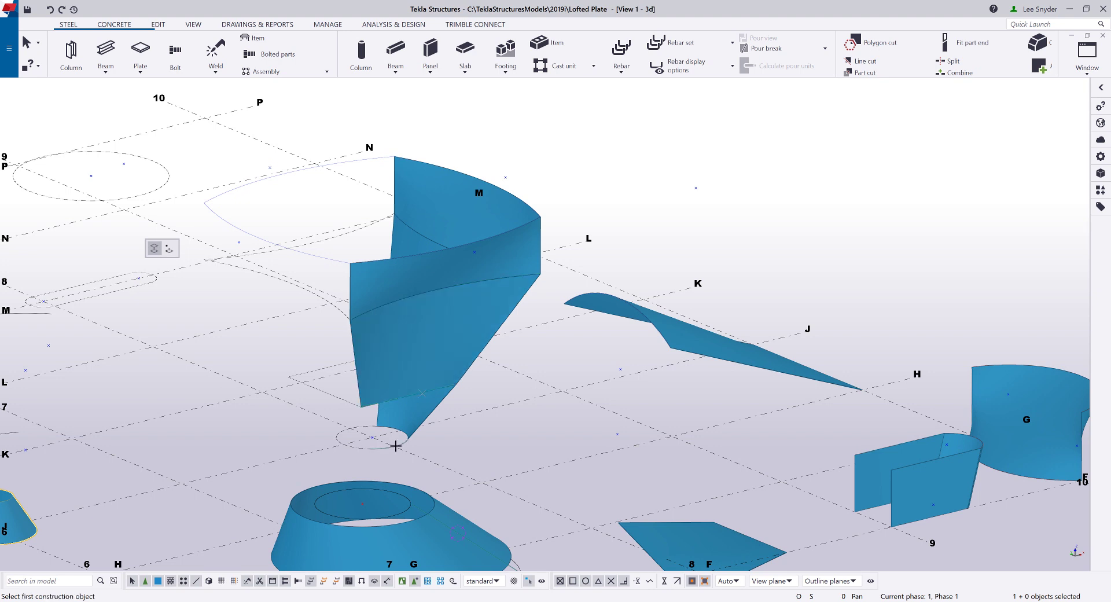
left_click(356, 160)
left_click(357, 231)
Close the front-left side of the hopper with the last two plates down to the lower arc
left_click(342, 309)
left_click(342, 363)
left_click(342, 363)
left_click(342, 433)
scroll(325, 428, "down", 3)
middle_click_drag(272, 426, 338, 406, "ctrl")
scroll(339, 405, "up", 3)
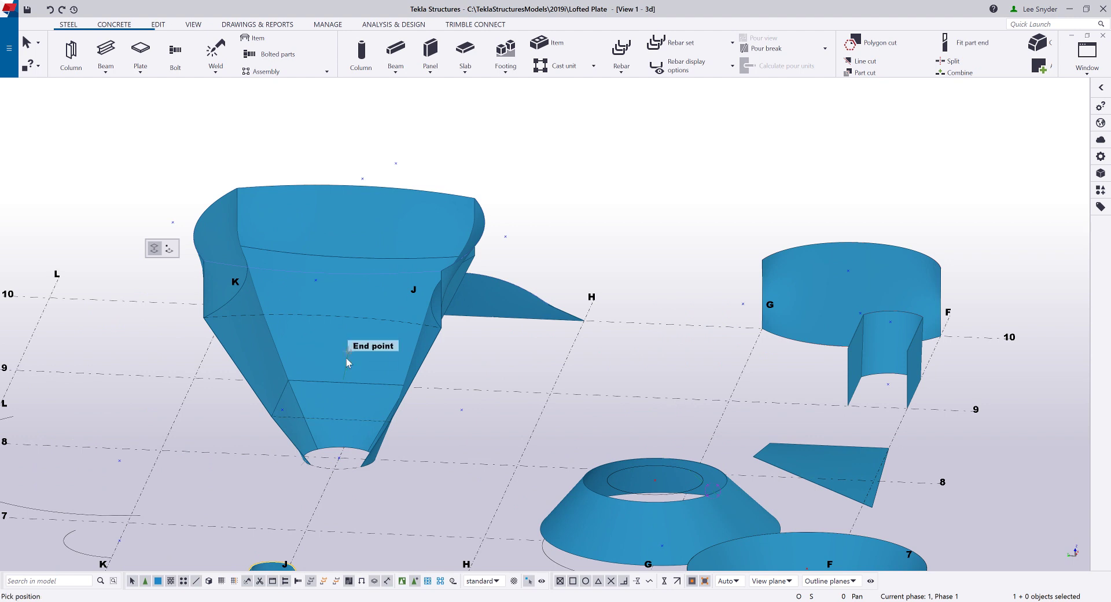
middle_click_drag(357, 407, 560, 393, "ctrl")
scroll(532, 390, "down", 1)
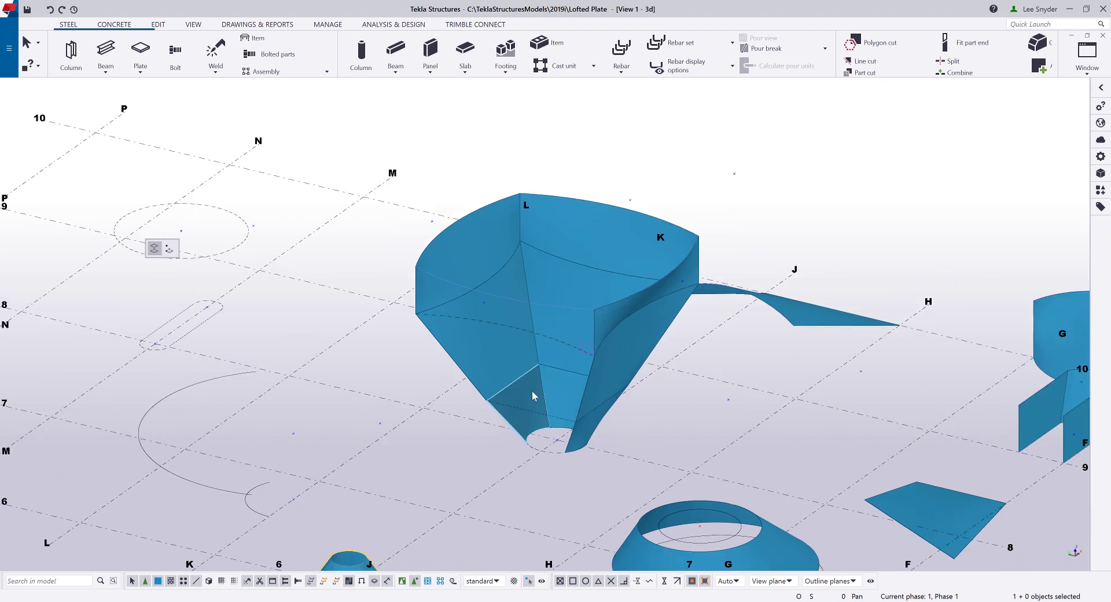
middle_click_drag(261, 352, 449, 384)
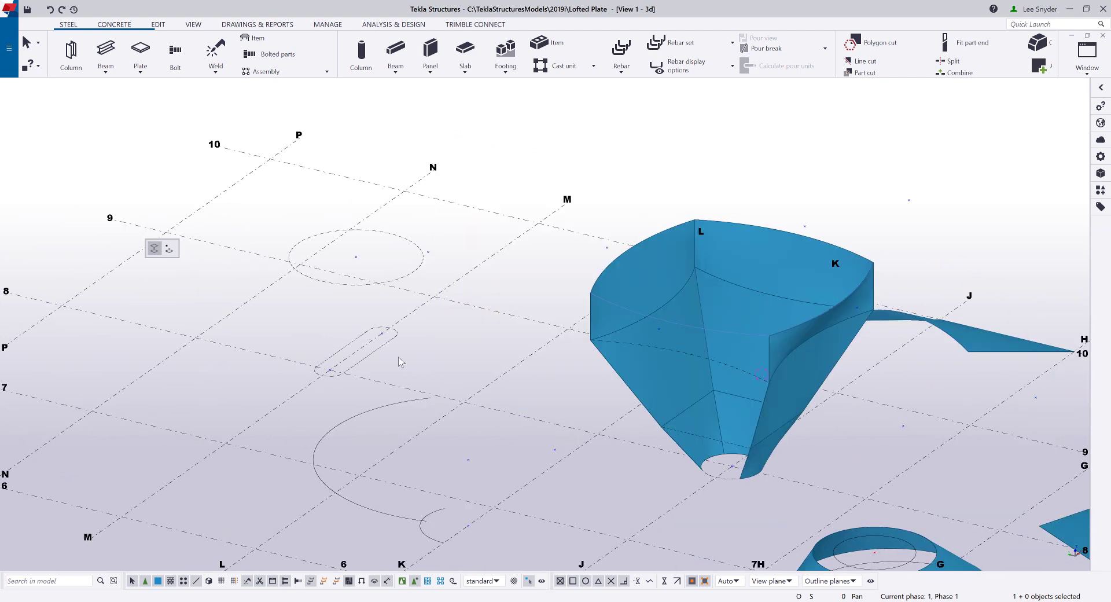
Loft the circle-to-oval transition faces between the ellipse and the slot curves
left_click(141, 72)
left_click(138, 216)
scroll(379, 293, "up", 2)
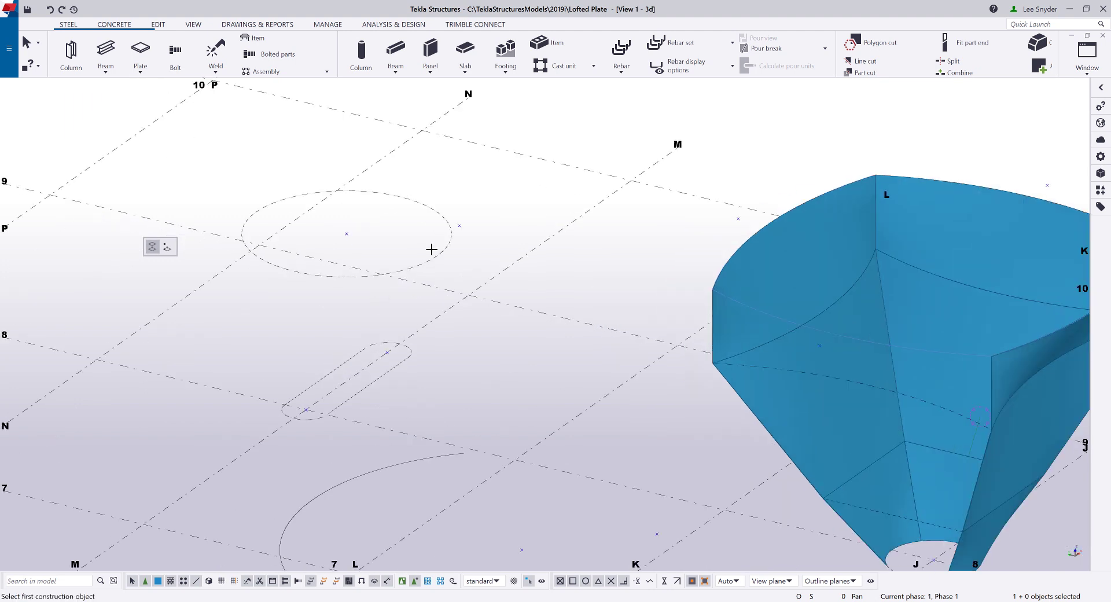
scroll(416, 284, "up", 2)
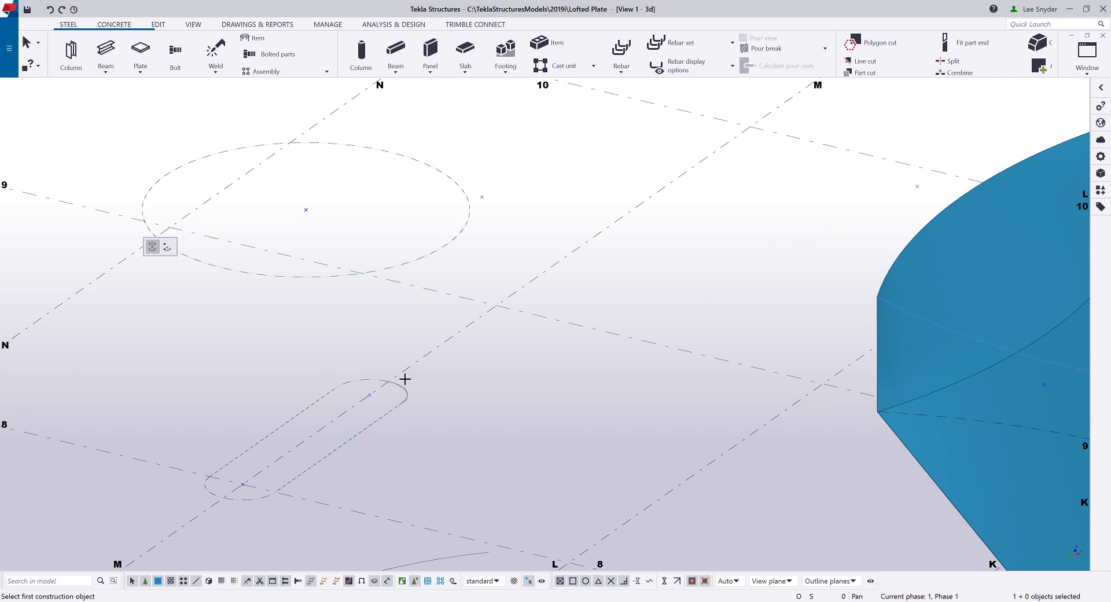
left_click(419, 256)
left_click(379, 418)
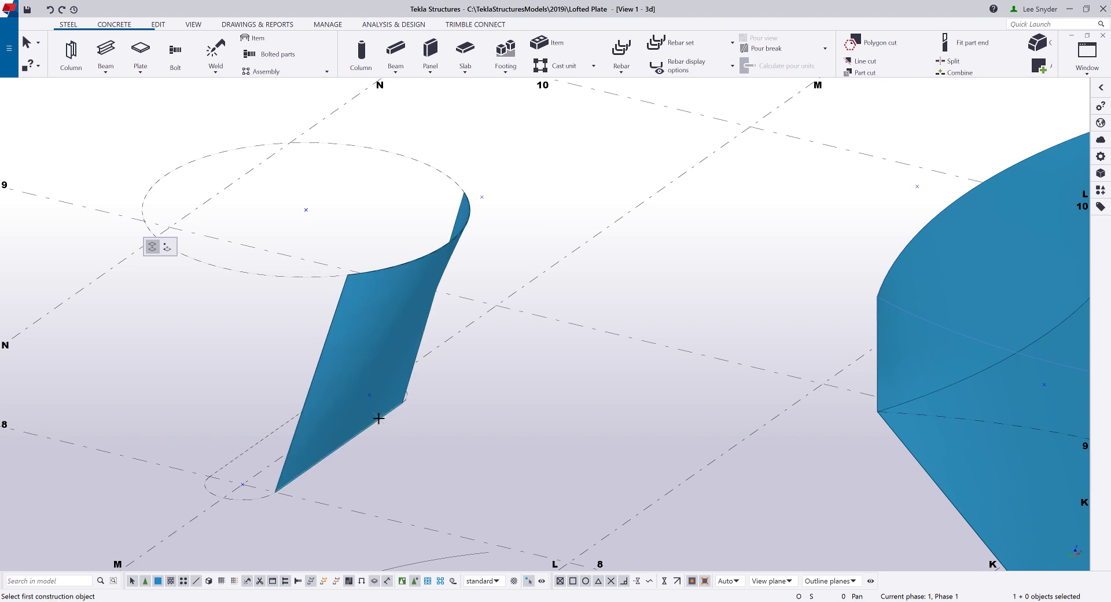
scroll(348, 405, "down", 2)
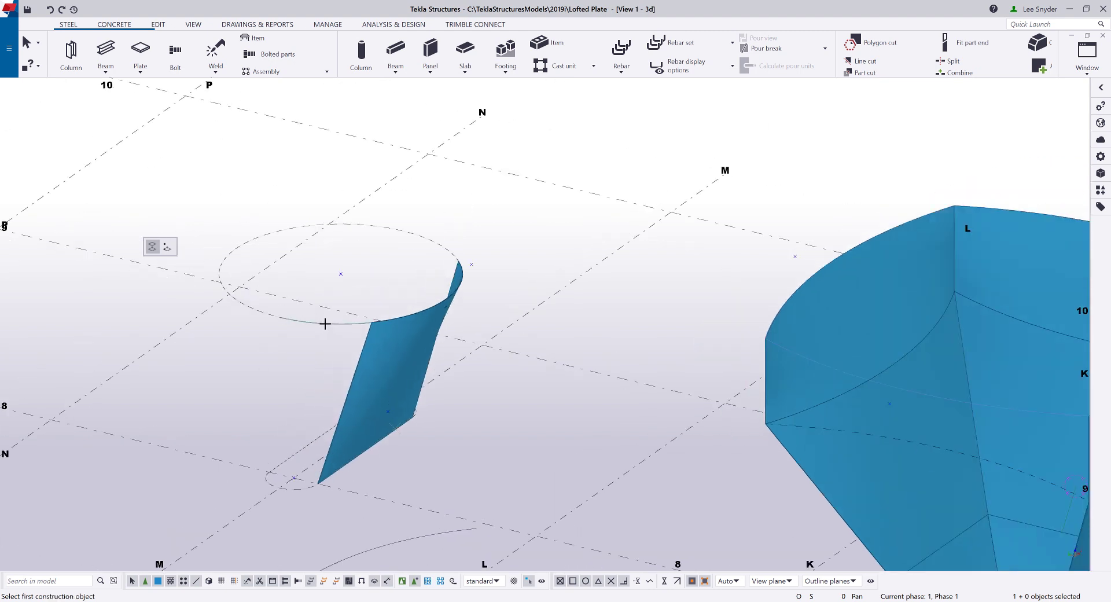
left_click(324, 324)
left_click(302, 488)
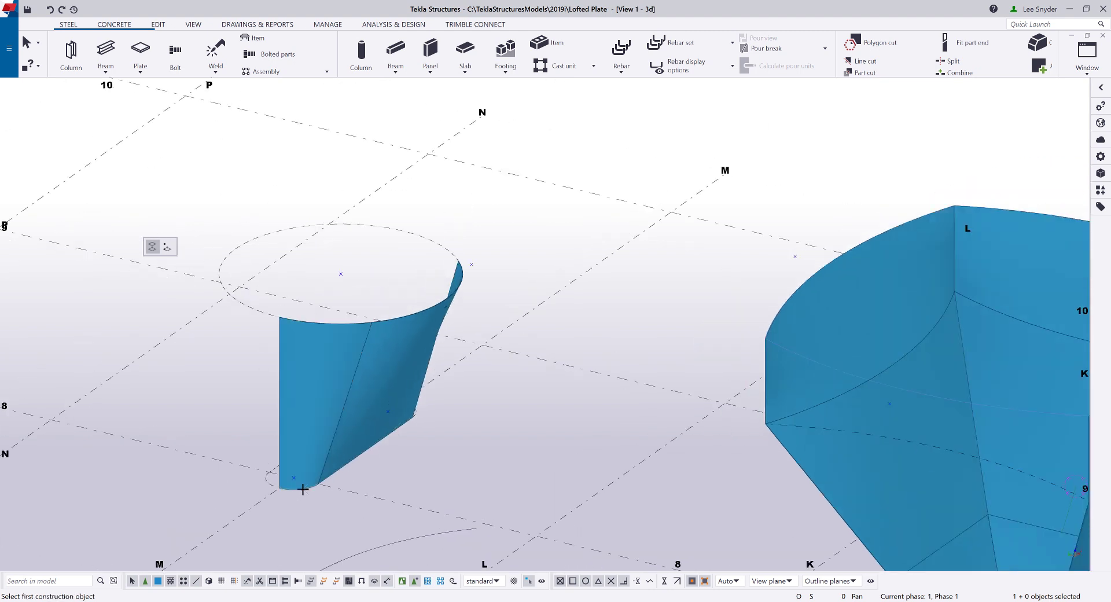
left_click(259, 312)
From a near top-down view, loft the first funnel plate between two construction curves
scroll(261, 318, "down", 2)
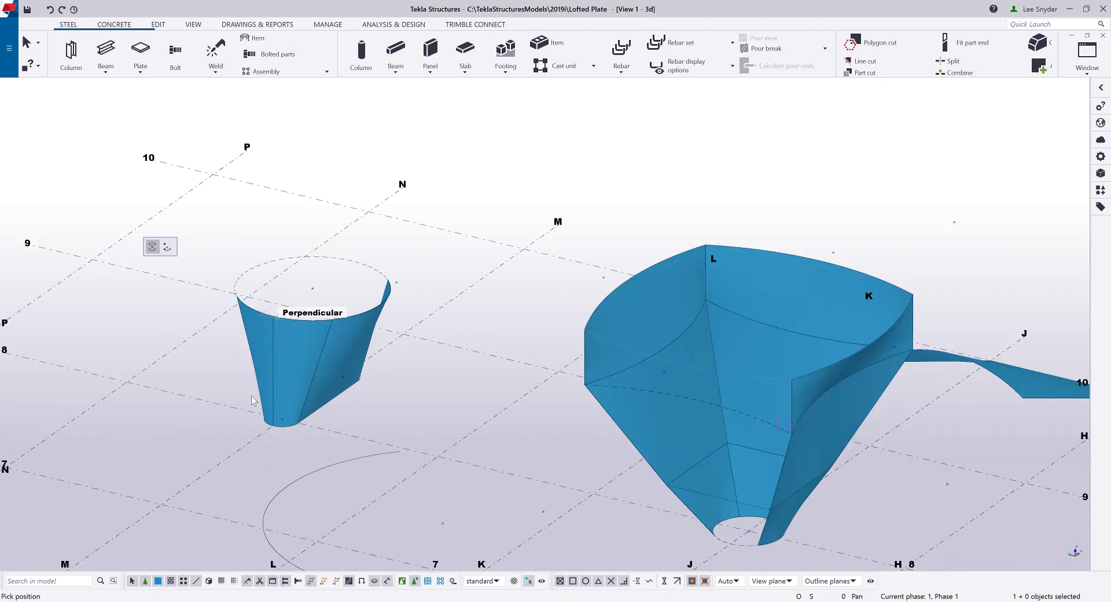
middle_click_drag(273, 342, 218, 433, "ctrl")
left_click(140, 70)
left_click(124, 213)
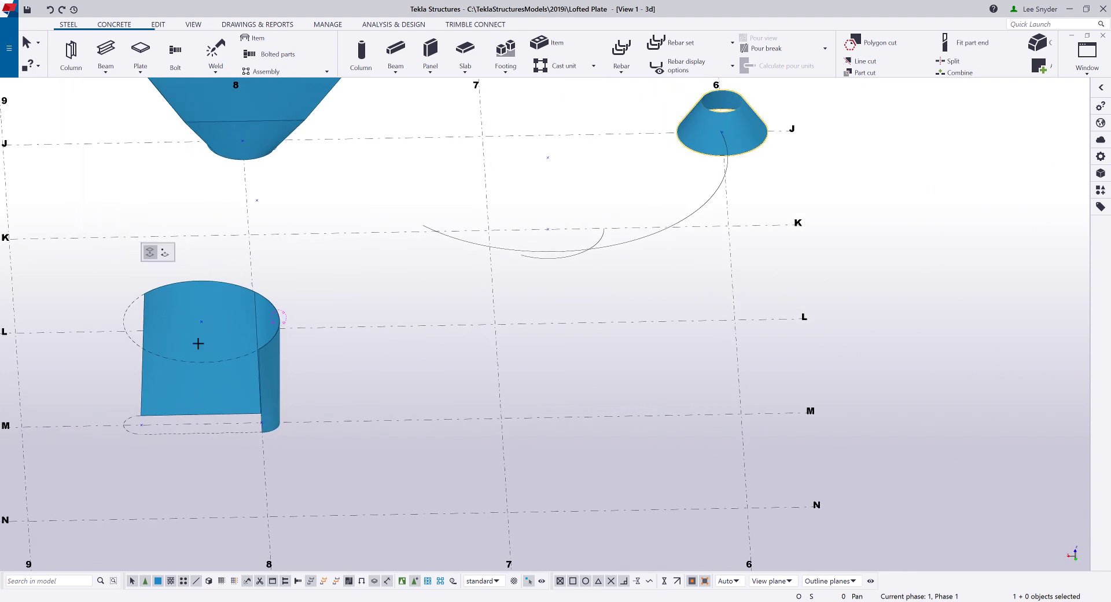
left_click(232, 417)
left_click(239, 434)
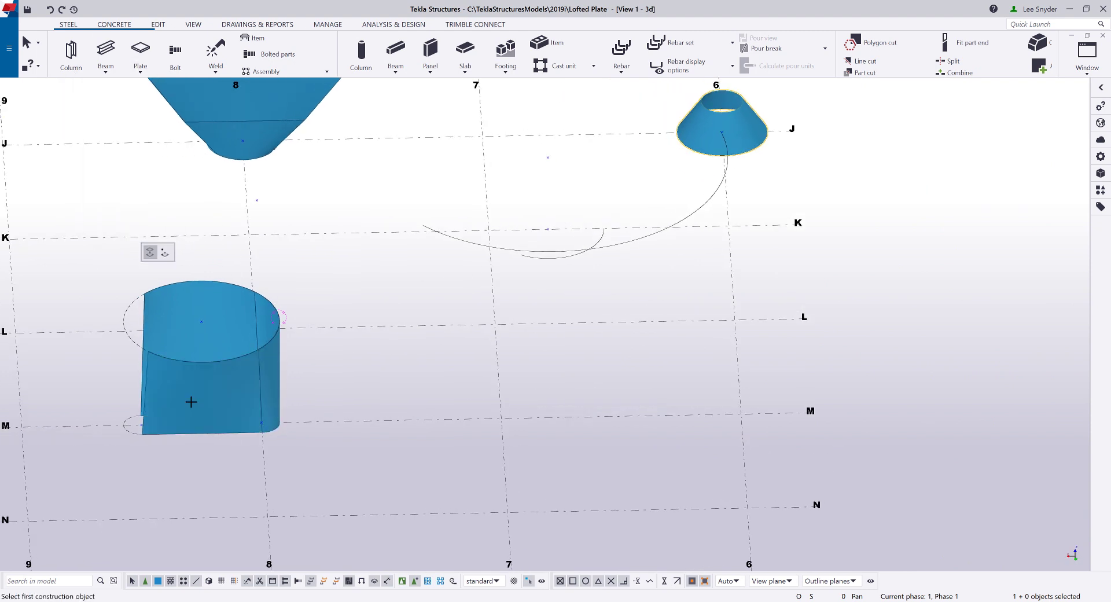
Loft the remaining funnel plates between the small and upper arcs, closing the side seam
left_click(127, 427)
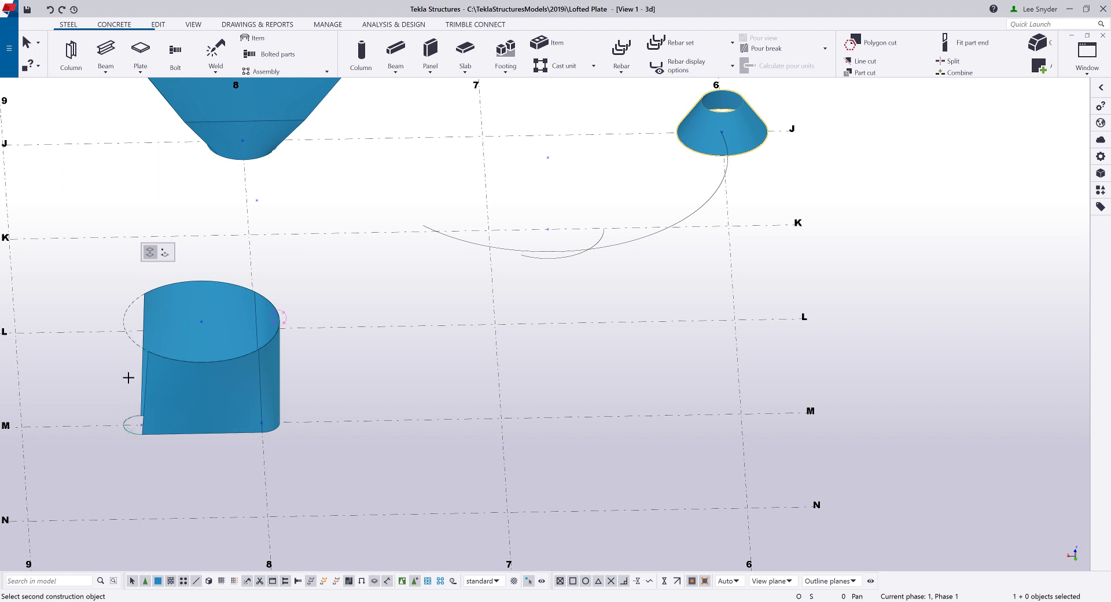
left_click(134, 345)
left_click(129, 305)
scroll(129, 305, "down", 1)
scroll(128, 405, "down", 2)
middle_click_drag(127, 405, 266, 419, "ctrl")
scroll(234, 430, "up", 3)
left_click(240, 435)
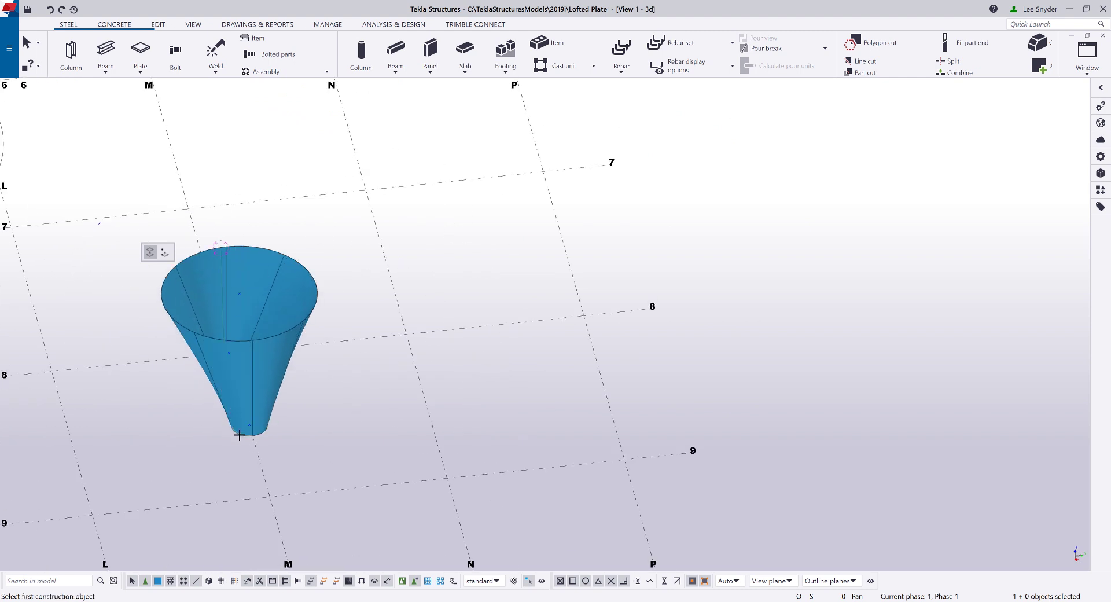
key("ctrl+p")
scroll(714, 210, "up", 3)
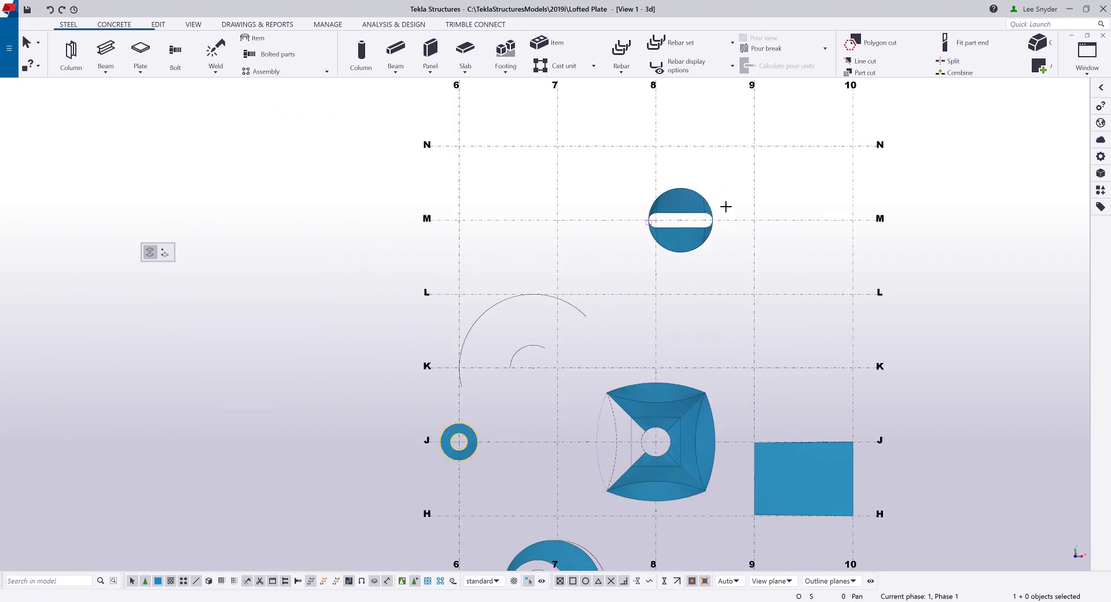
scroll(708, 216, "up", 1)
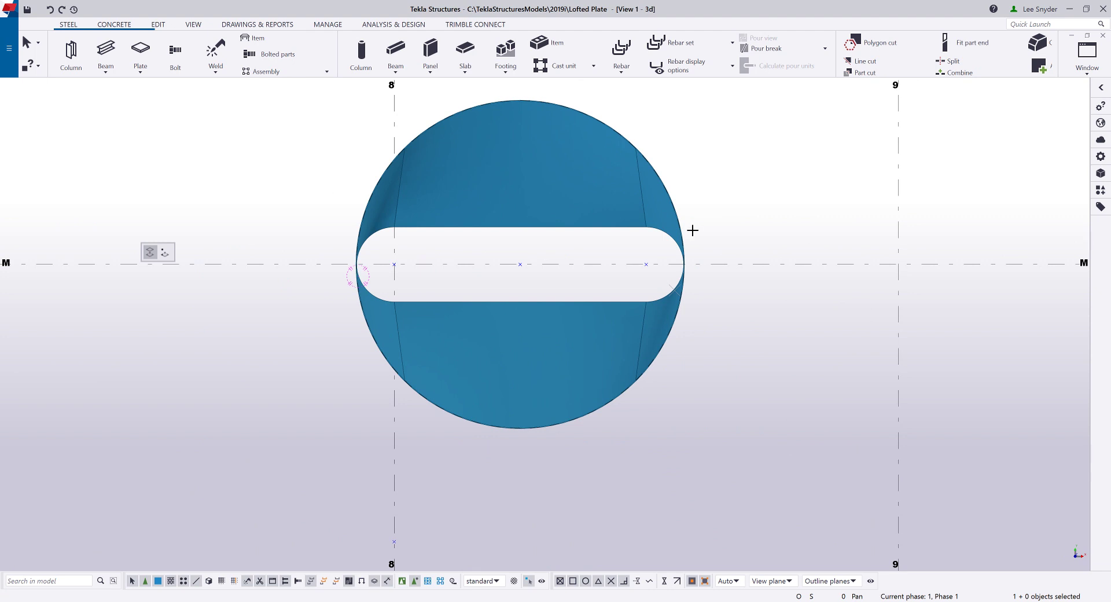
key("ctrl+p")
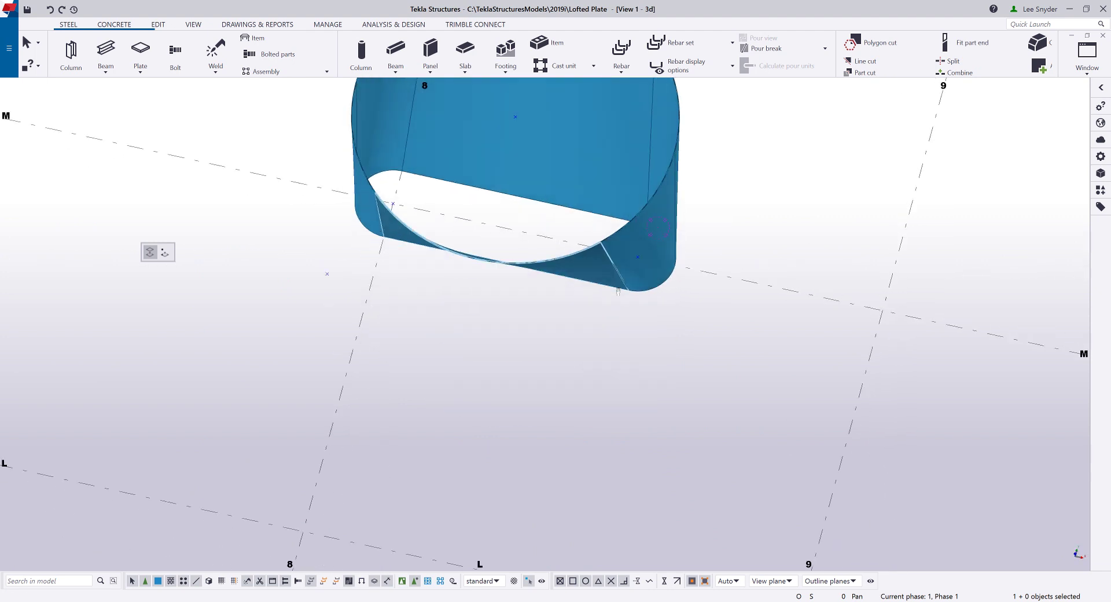
right_click(561, 290)
left_click(576, 298)
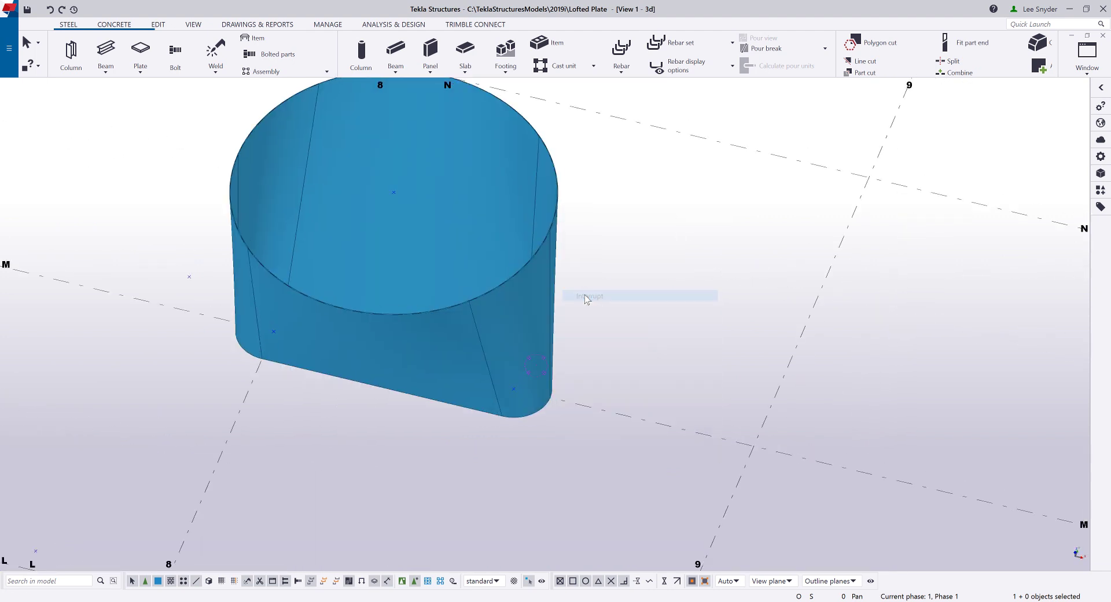
scroll(561, 312, "down", 3)
scroll(561, 313, "down", 2)
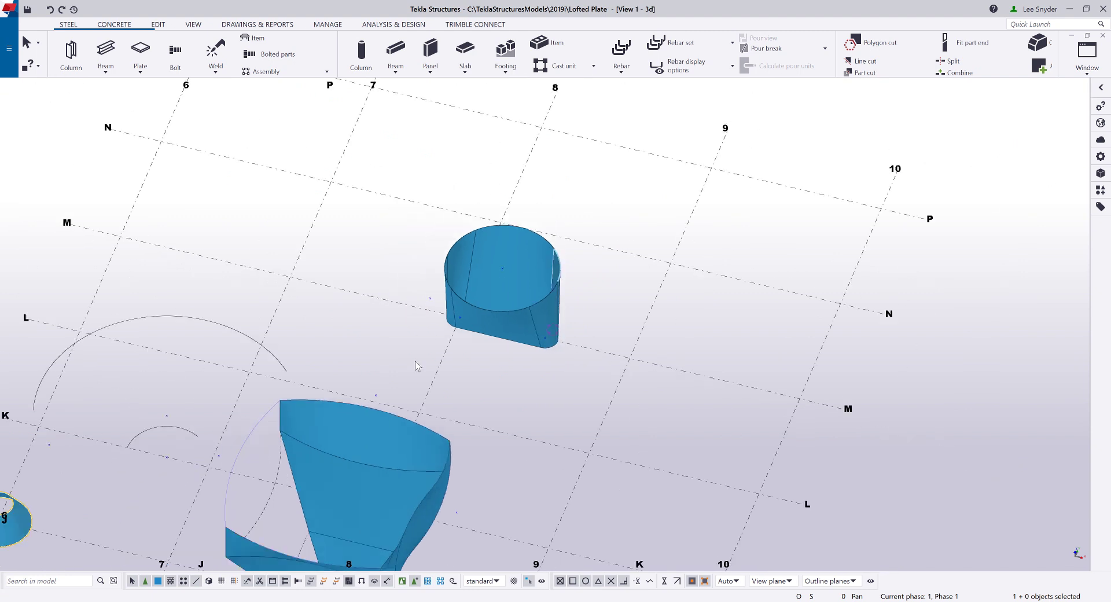
middle_click_drag(175, 446, 396, 369)
middle_click_drag(353, 396, 366, 365, "ctrl")
scroll(480, 280, "up", 2)
Start a lofted plate between the upper and lower arcs, then abandon it with Interrupt
scroll(443, 331, "up", 1)
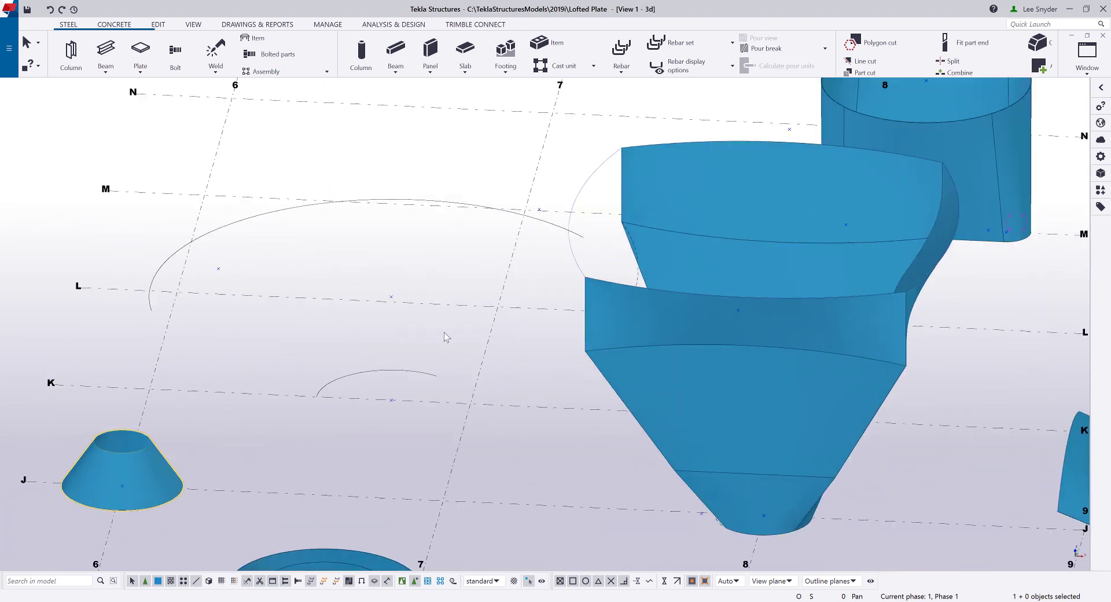
left_click(140, 71)
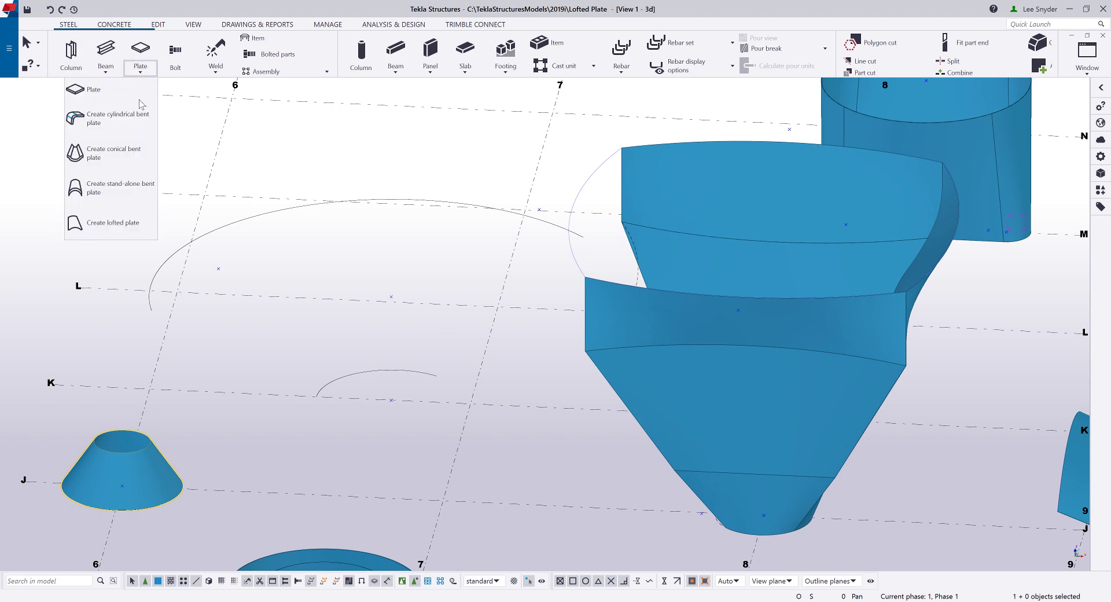
left_click(102, 224)
left_click(372, 198)
left_click(400, 370)
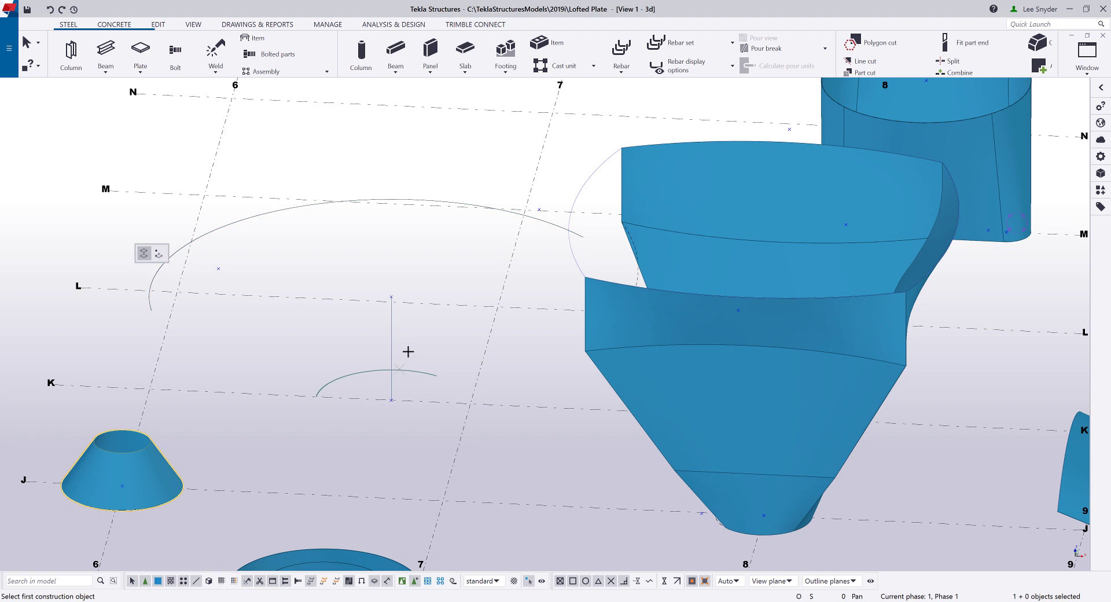
right_click(411, 330)
left_click(431, 341)
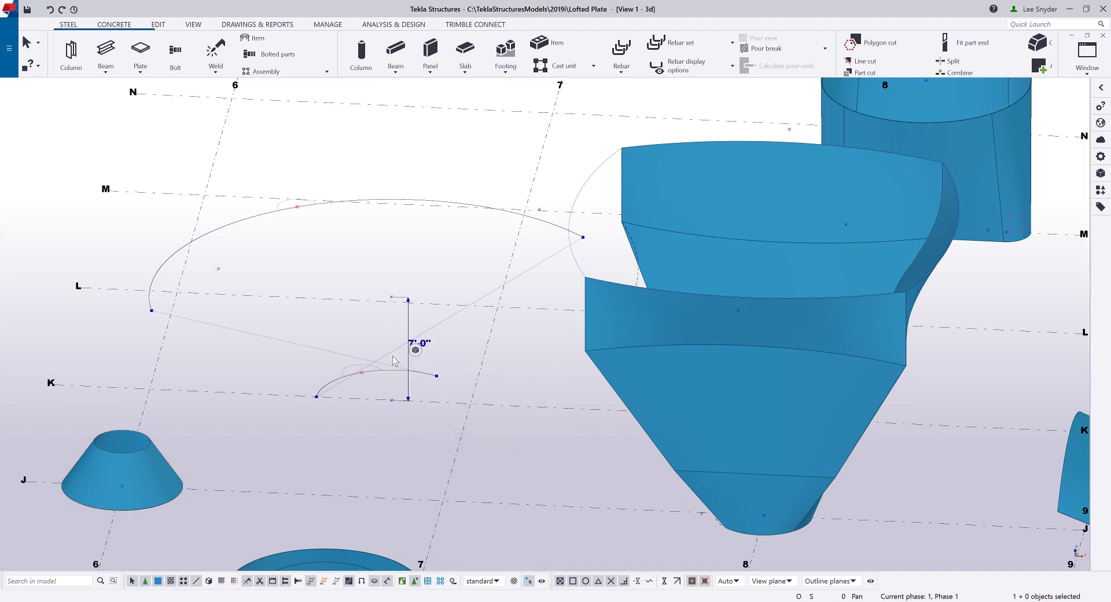
Reframe the view on the two arcs and begin a position pick snapping to Mid point
middle_click_drag(388, 377, 377, 409)
scroll(335, 453, "up", 1)
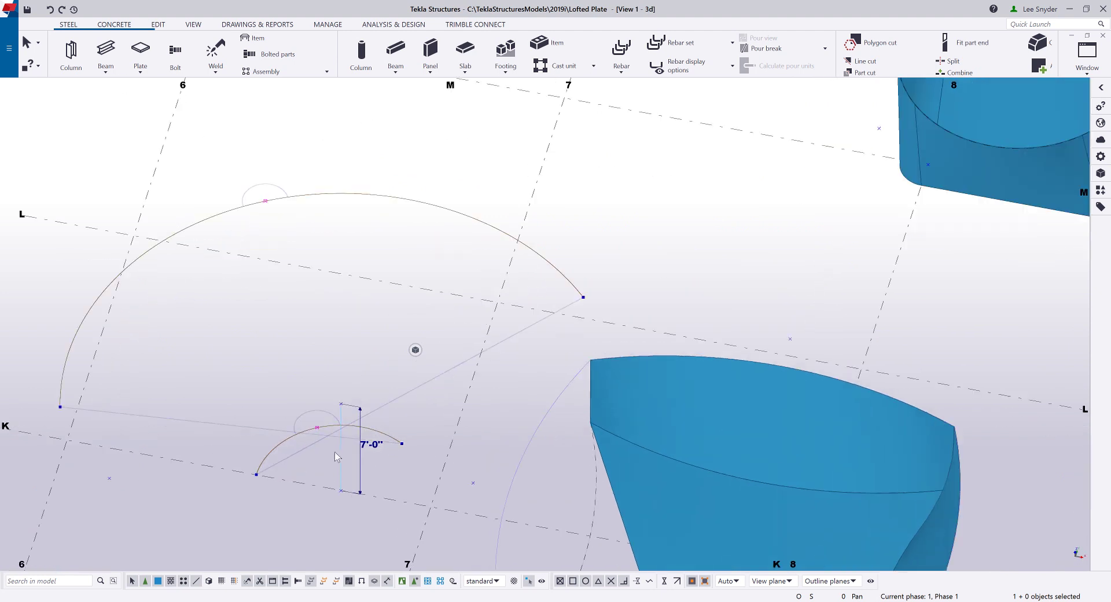
scroll(355, 441, "up", 1)
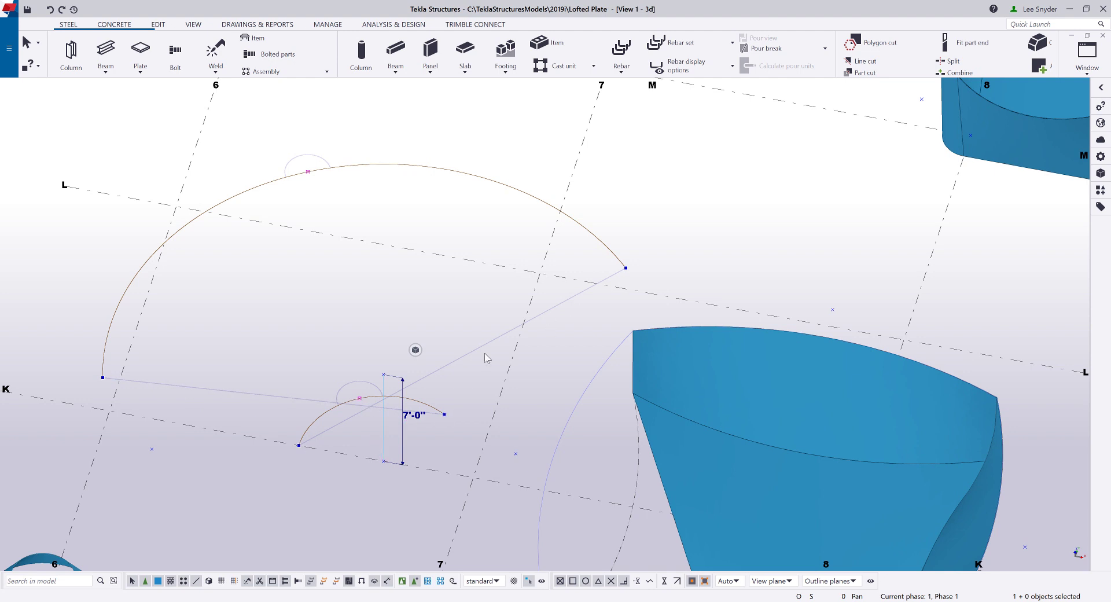
key("v")
middle_click_drag(359, 441, 387, 332, "ctrl")
middle_click_drag(396, 398, 380, 383, "ctrl")
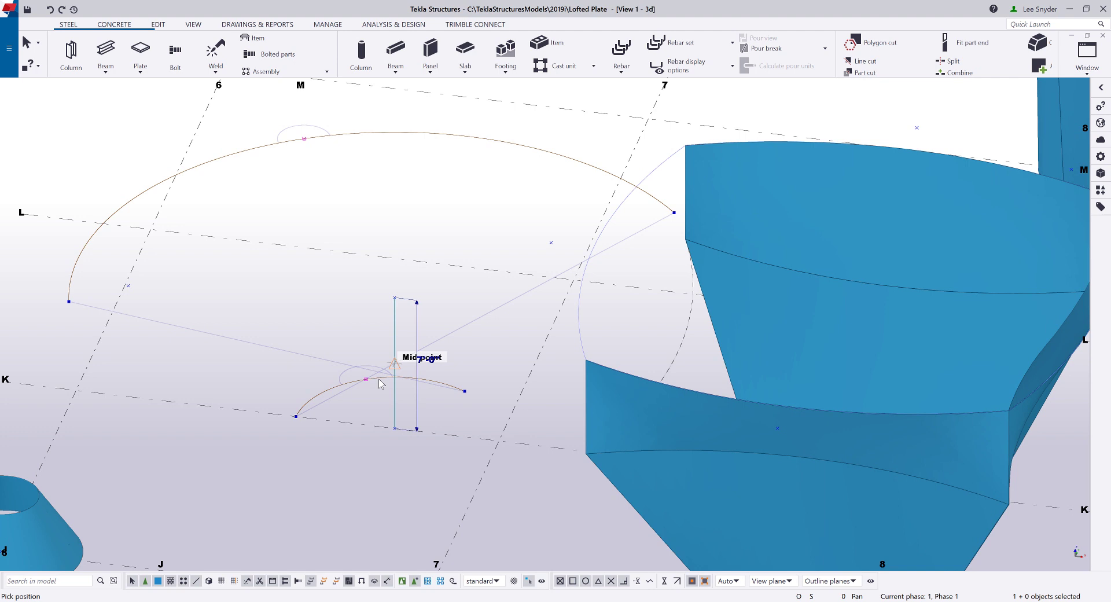
Pick the small arc's midpoint, then reverse the small arc's ends with Swap ends
left_click(379, 383)
left_click(379, 383)
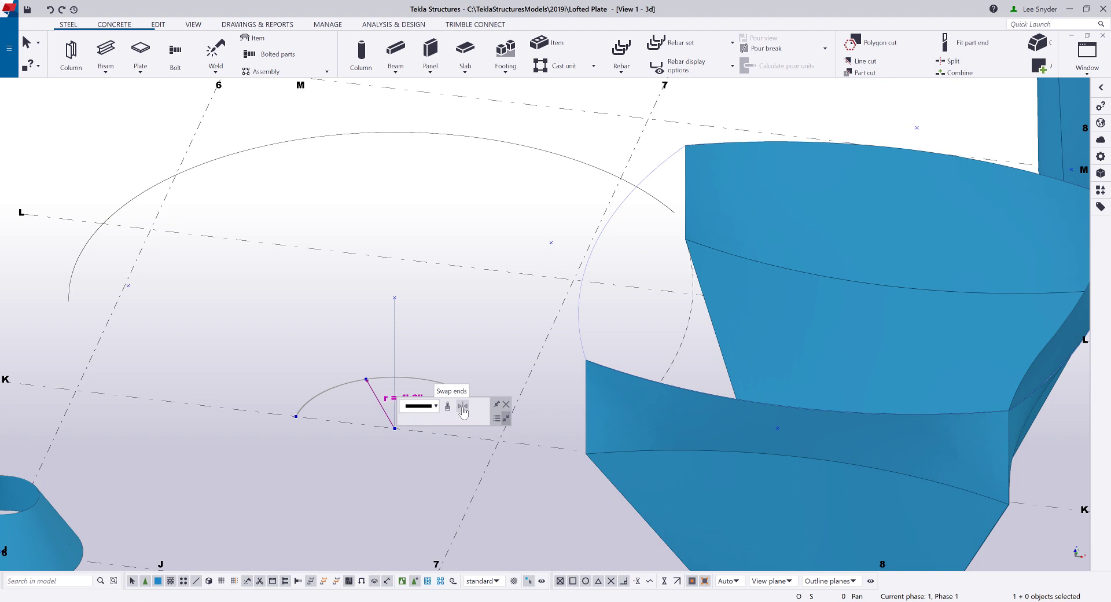
left_click(463, 407)
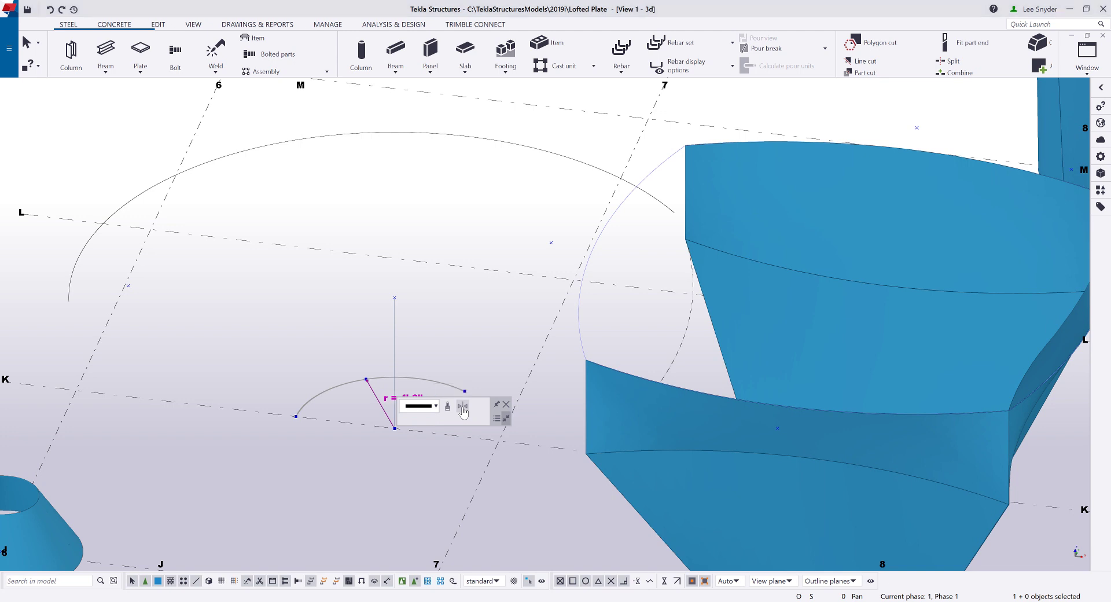
left_click(435, 340)
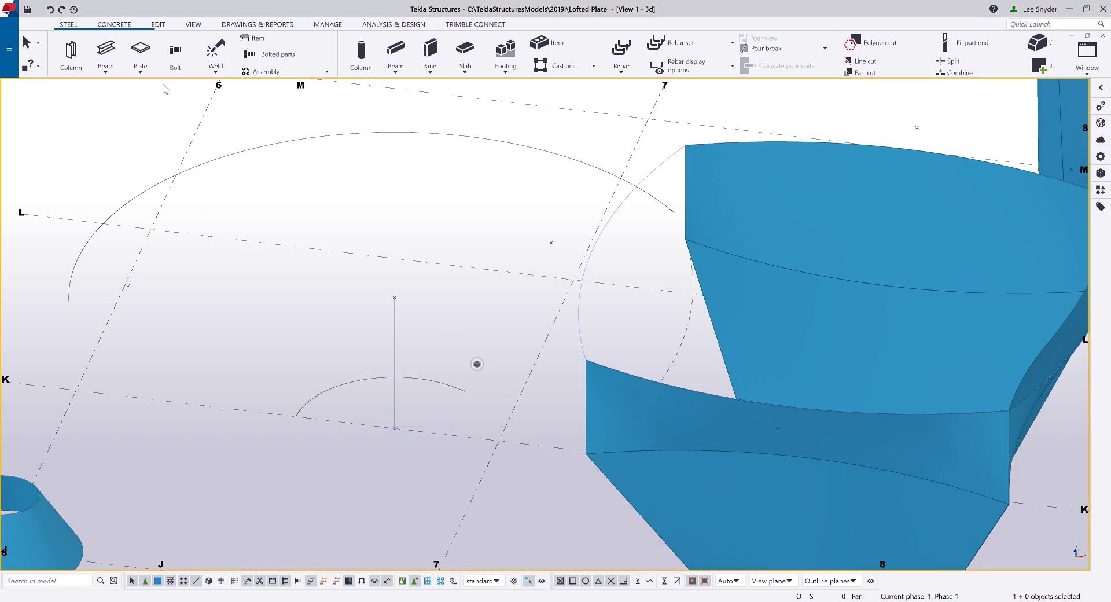
Start a new lofted plate with the large arc as the first curve
left_click(141, 68)
left_click(113, 222)
left_click(209, 161)
Pick the small arc as the second curve, then orbit and zoom out to inspect the plate
left_click(336, 386)
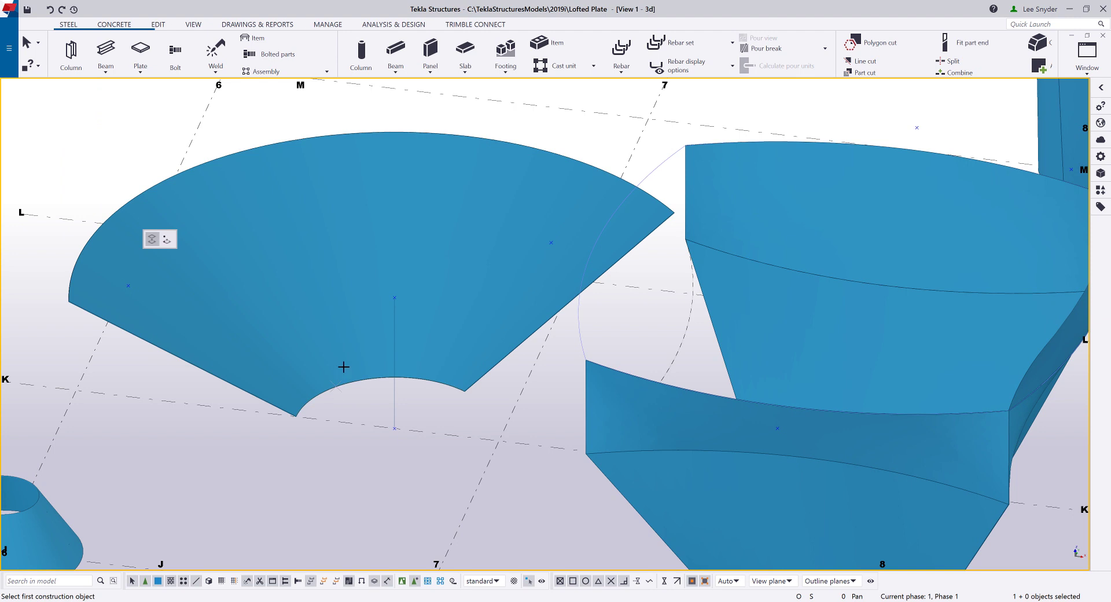
middle_click_drag(321, 404, 373, 386, "ctrl")
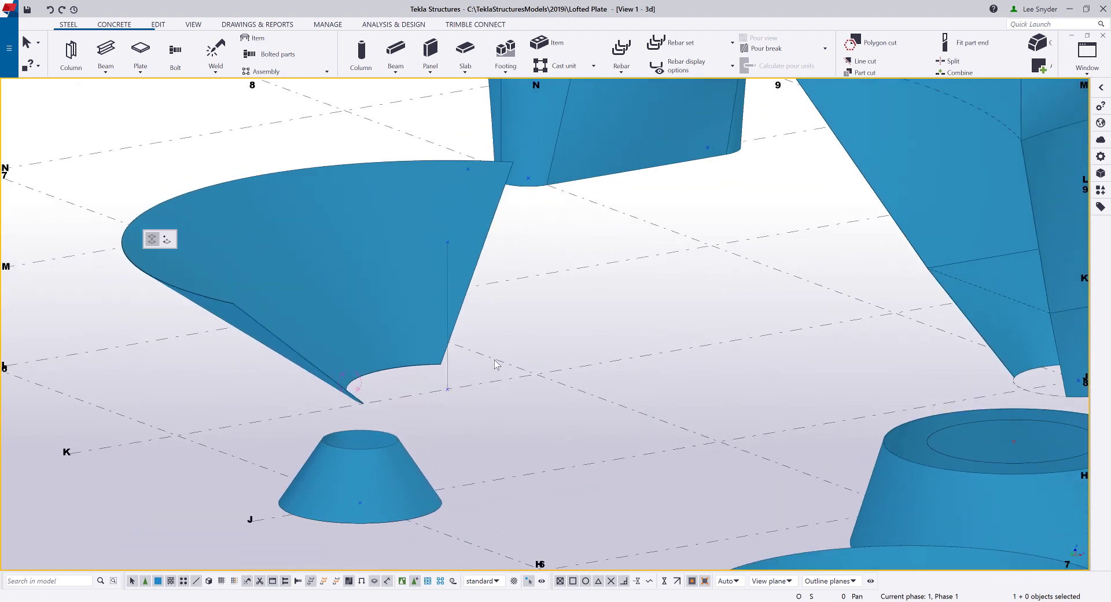
scroll(447, 446, "down", 2)
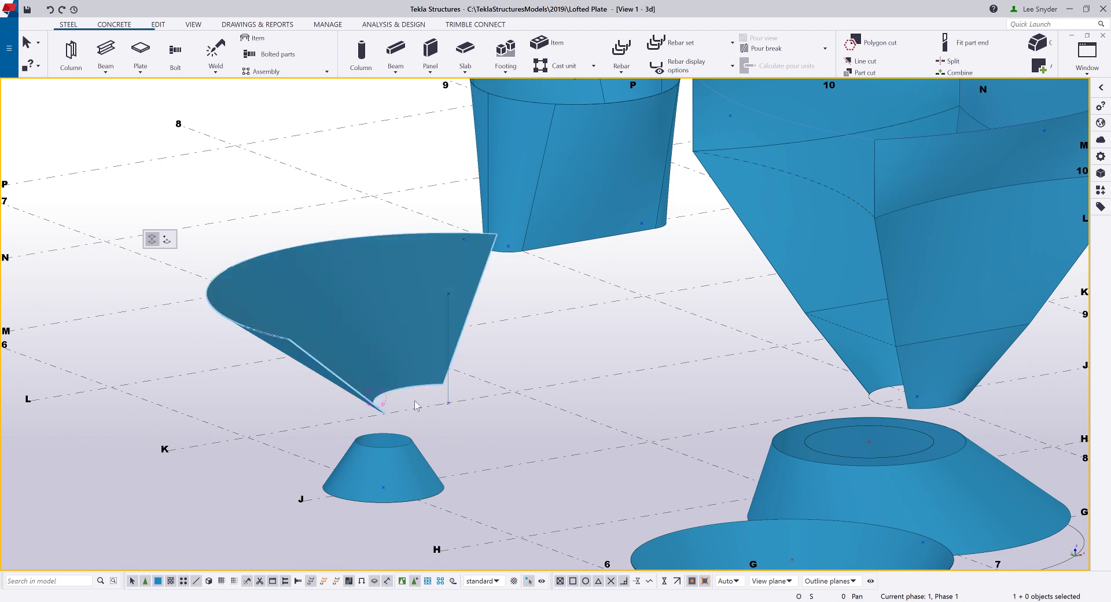
scroll(415, 405, "down", 2)
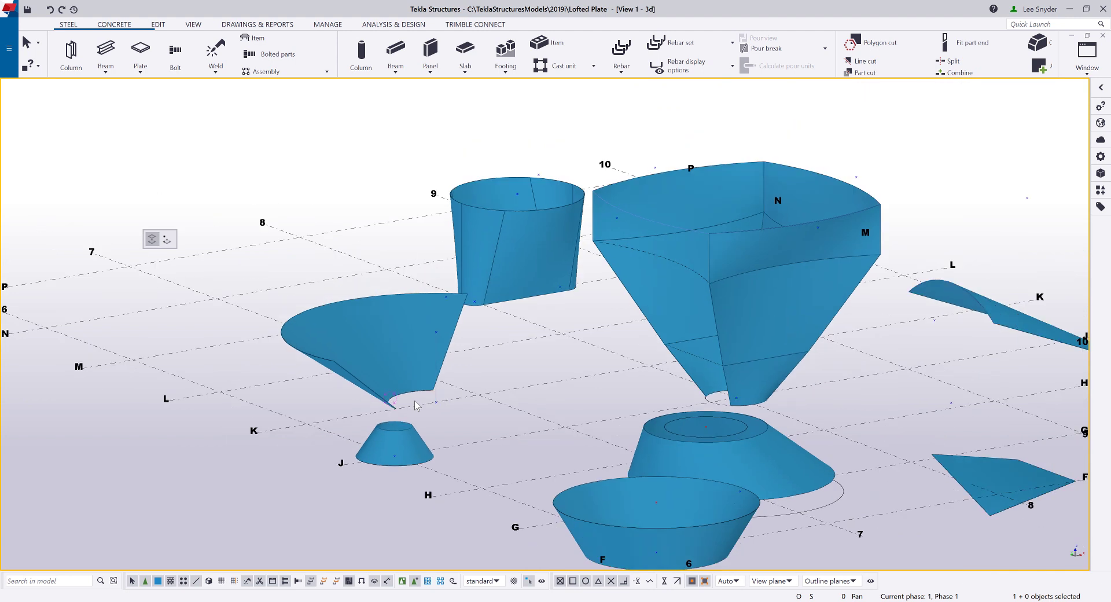
scroll(415, 405, "down", 1)
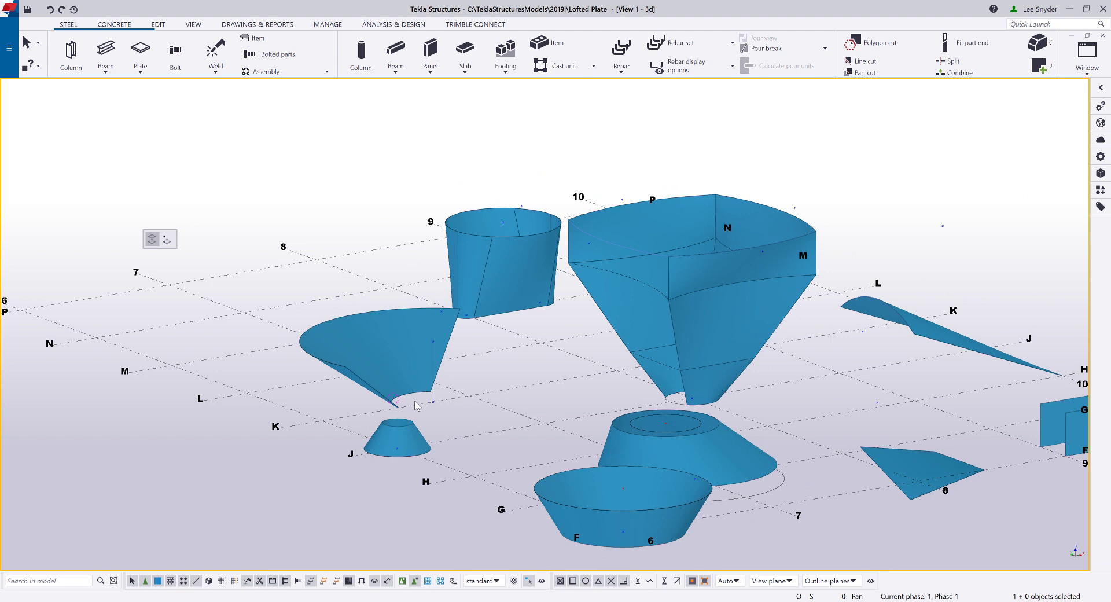
middle_click_drag(467, 403, 320, 347)
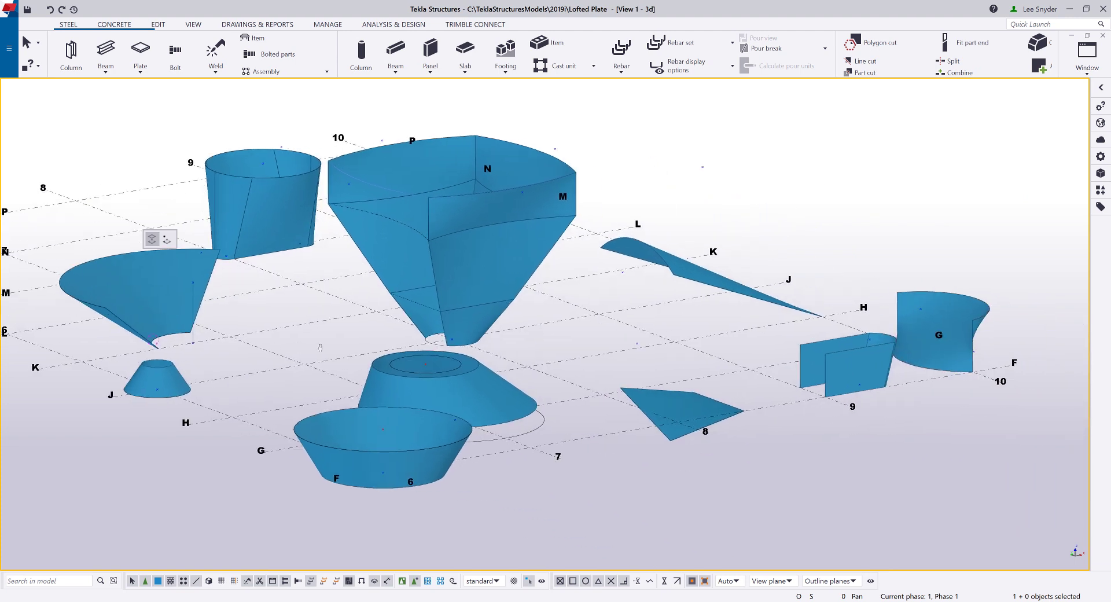